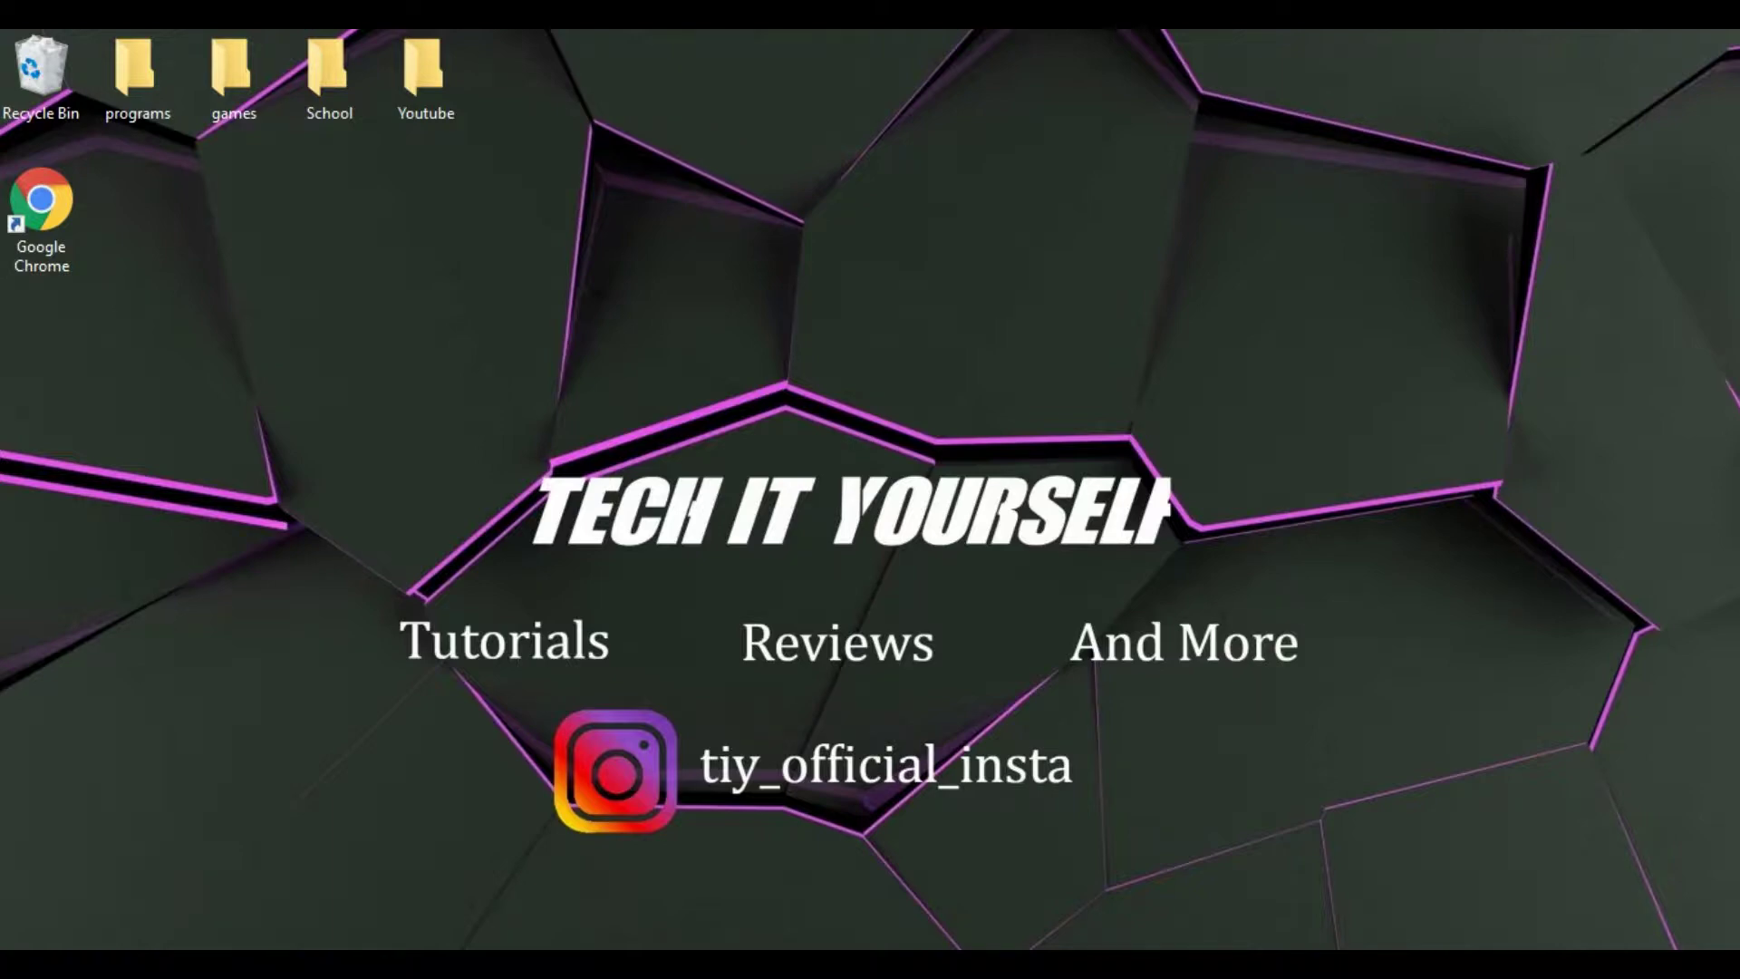
Step: Open Computer Management from This PC's context menu in File Explorer
key(super+e)
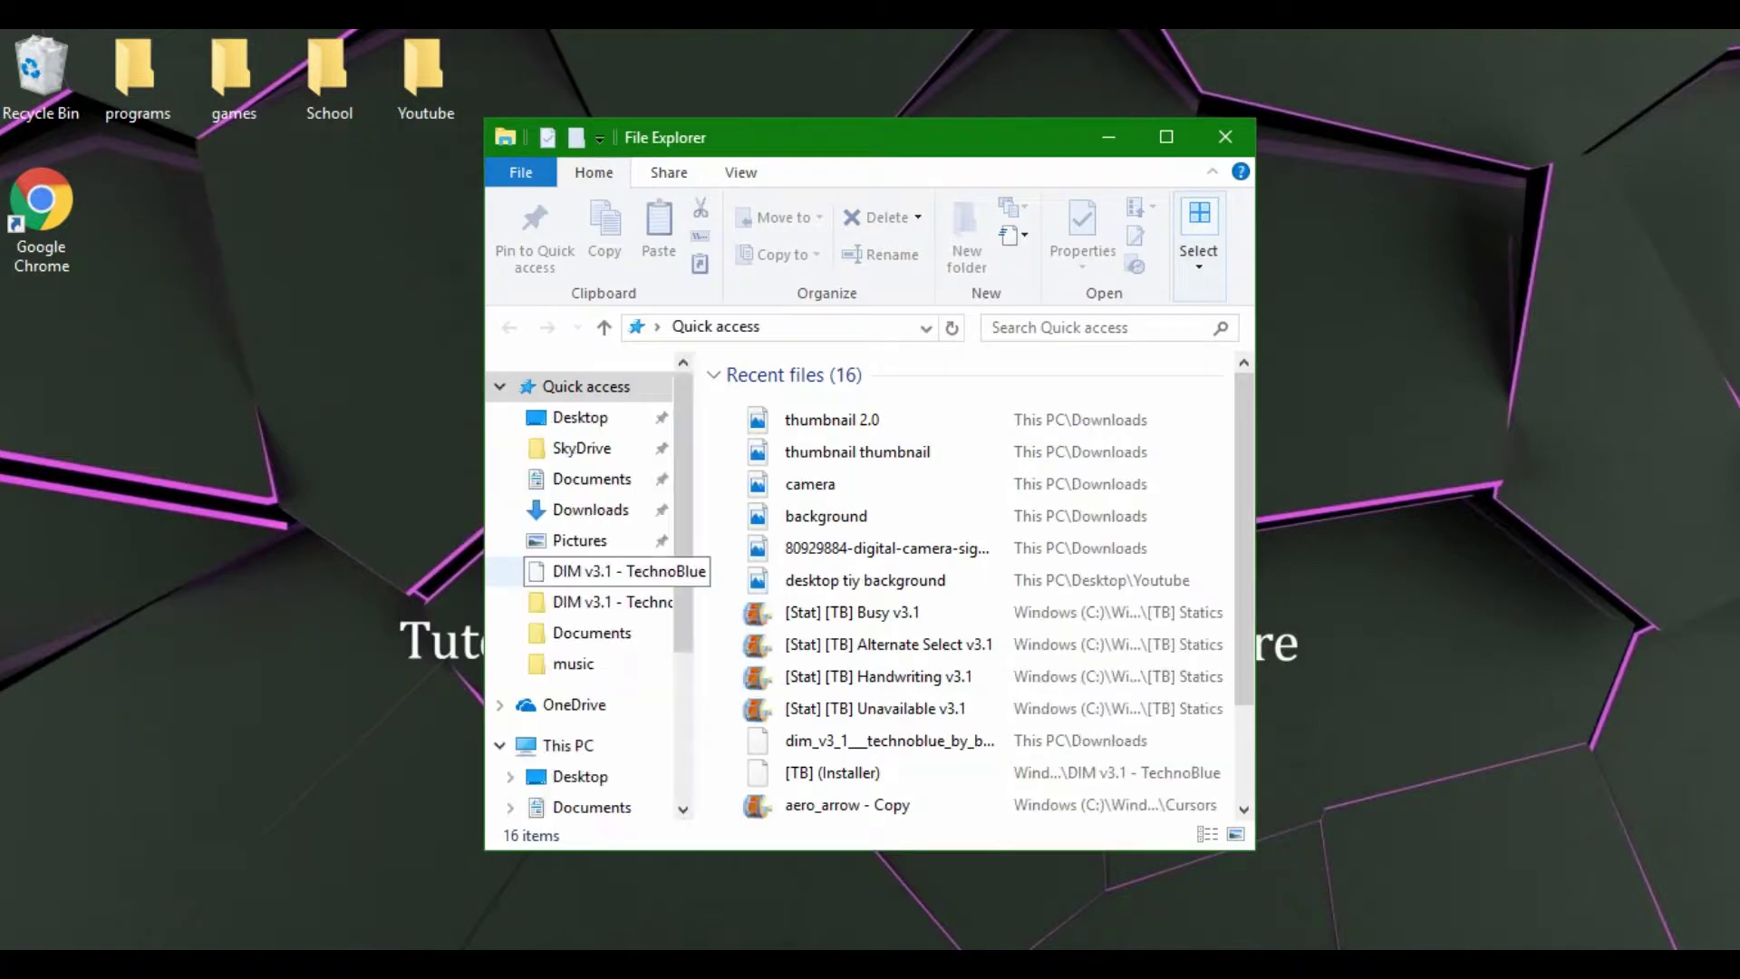
scroll(589, 580, down, 1)
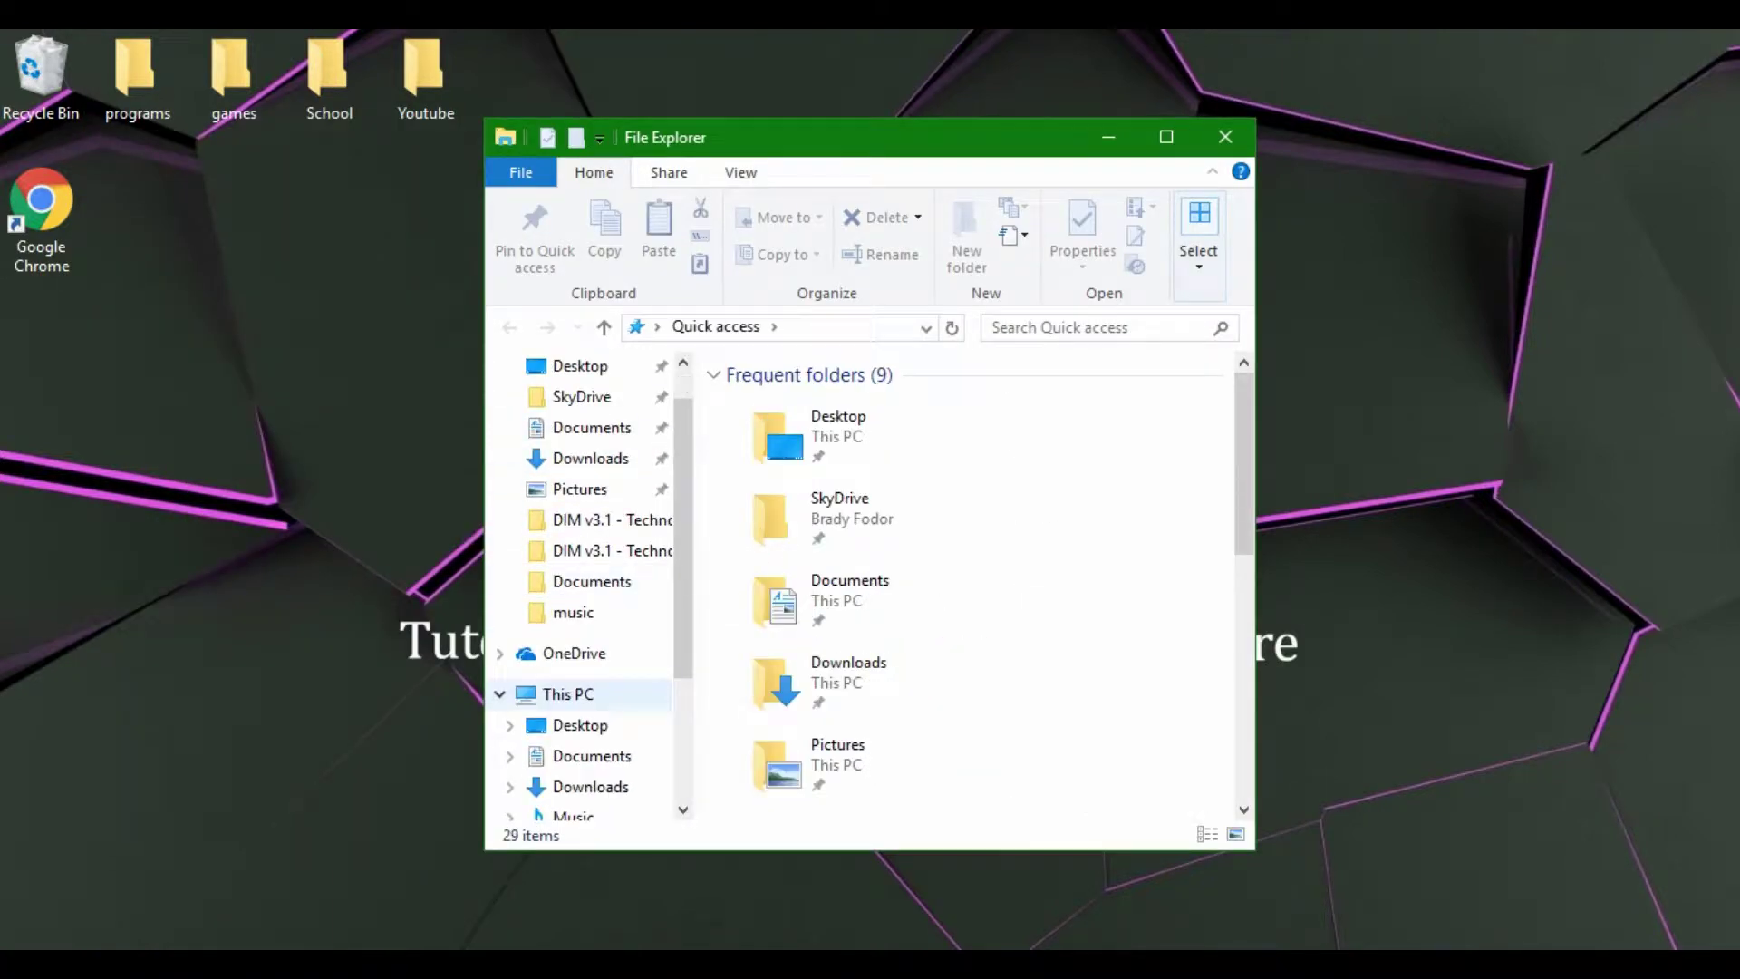
right_click(567, 693)
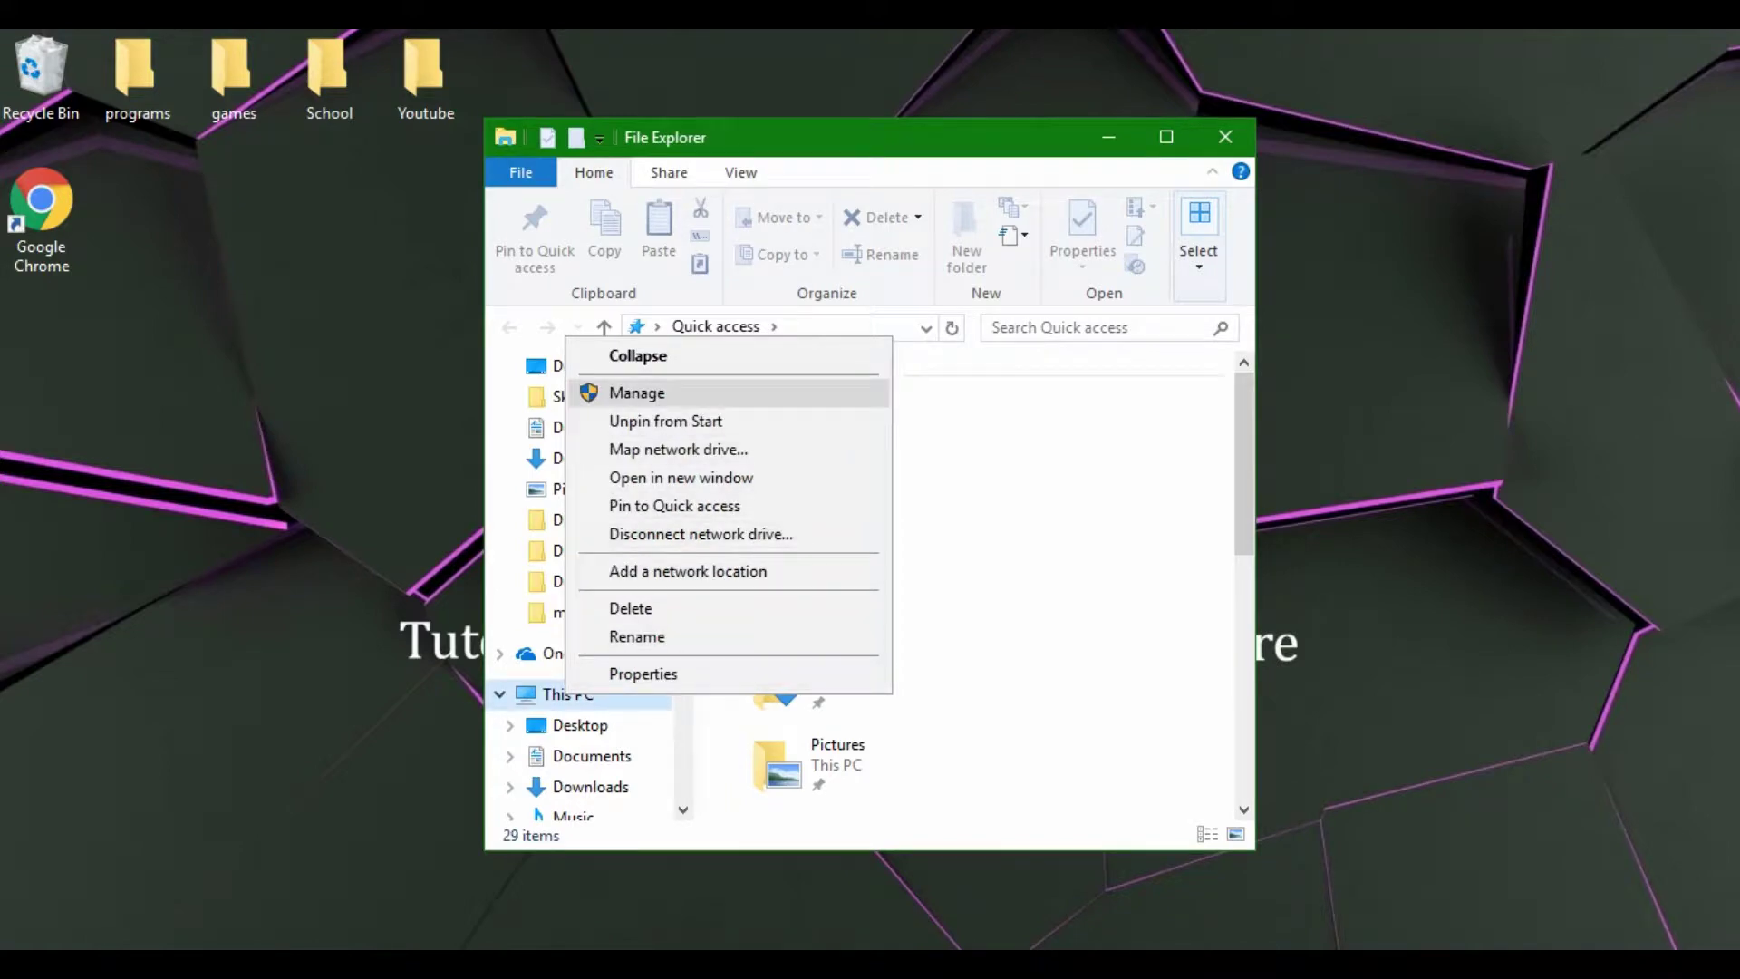
key(Return)
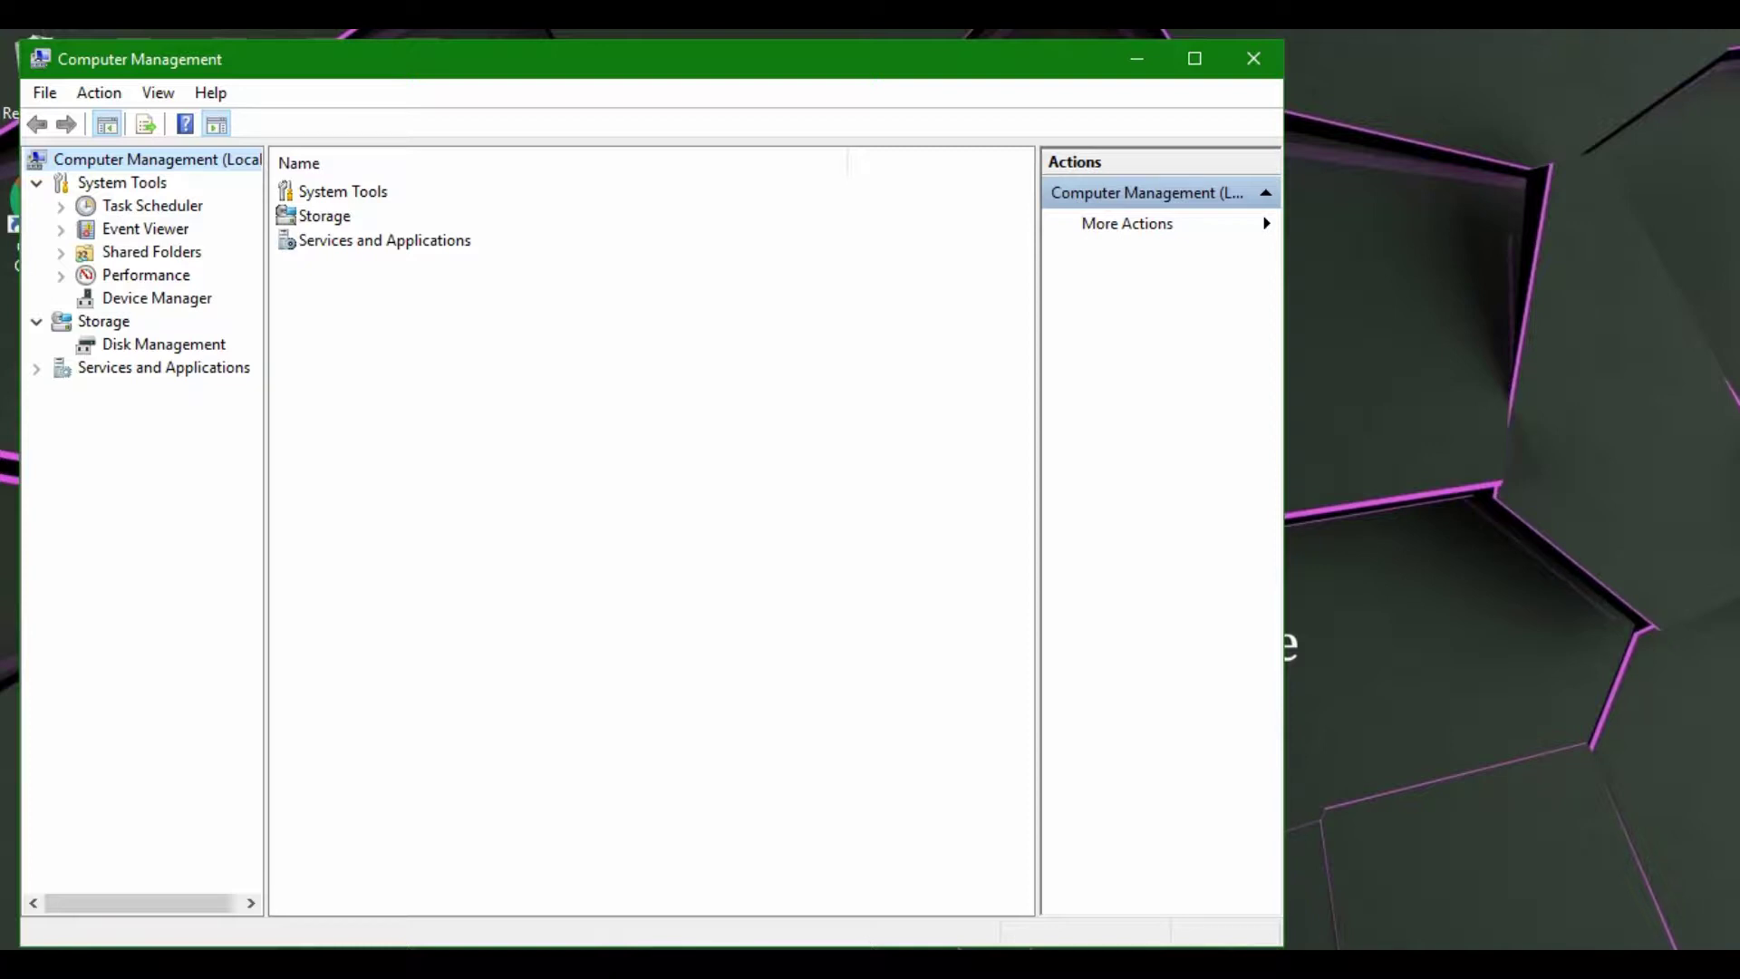
Step: Show Disk Management with Disk 0's Windows (C:), RECOVERY (D:) and CD-ROM 0
click(164, 345)
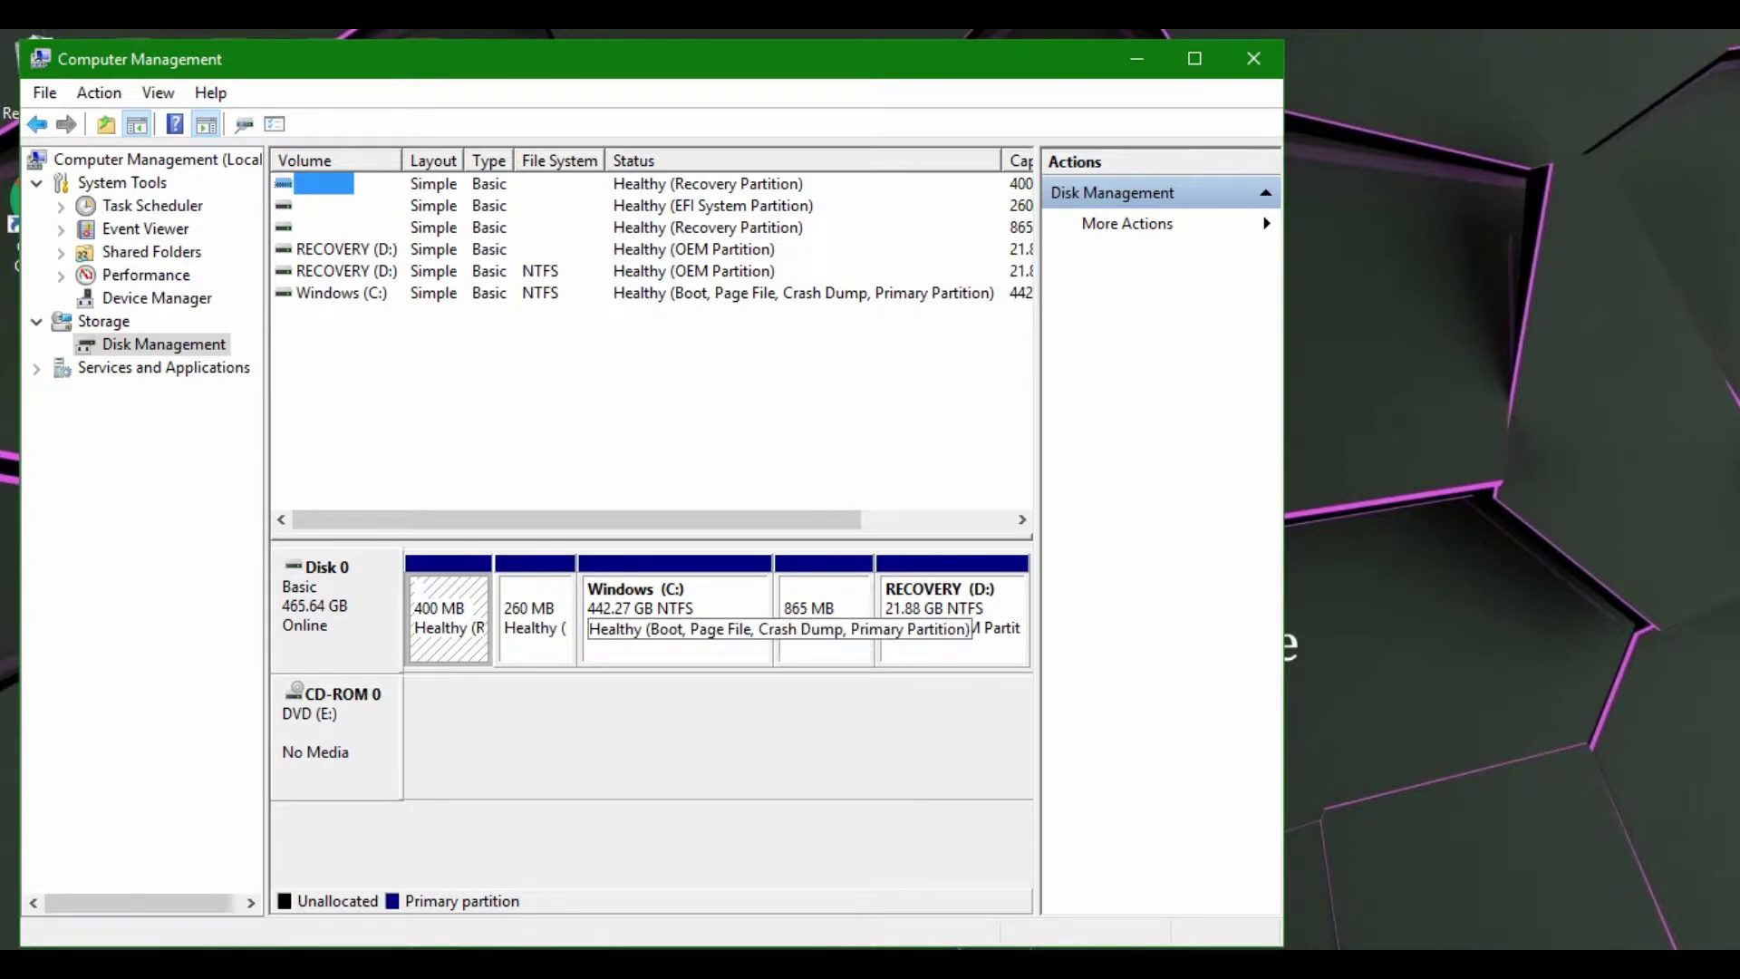
Step: Shrink Windows (C:) by 65000 MB instead of the suggested amount, leaving it at 378.79 GB
right_click(622, 613)
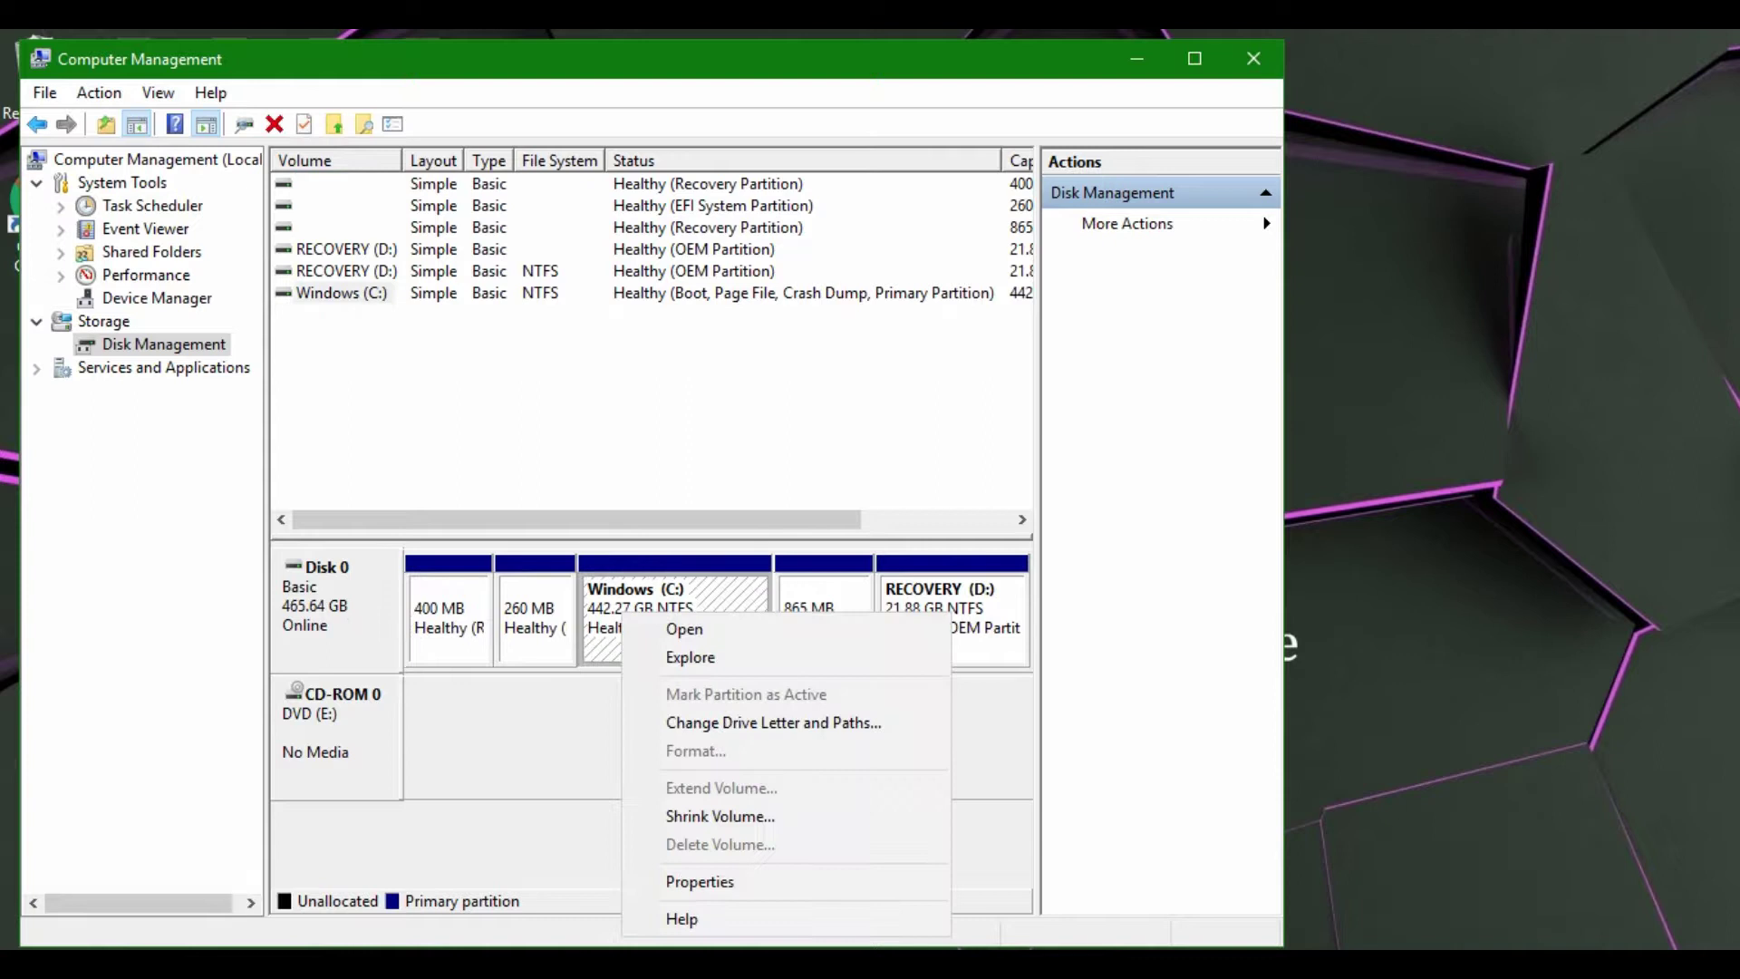
key(Down)
key(Down)
key(Down)
key(Down)
key(Return)
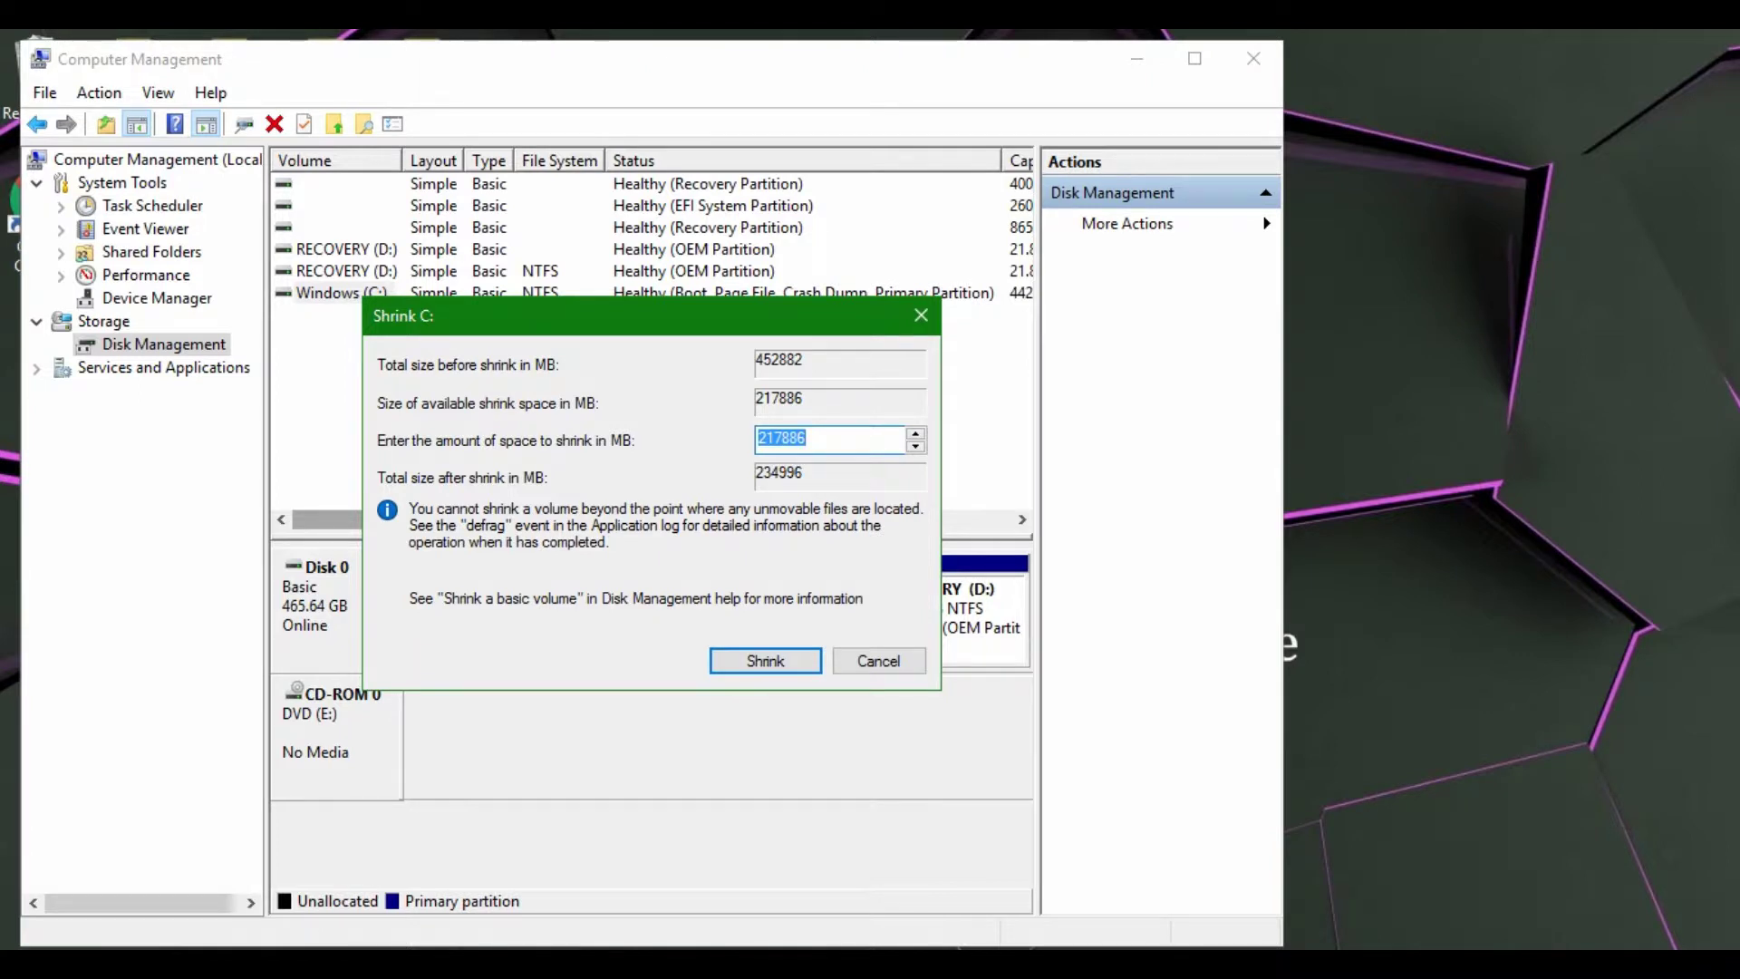
key(BackSpace)
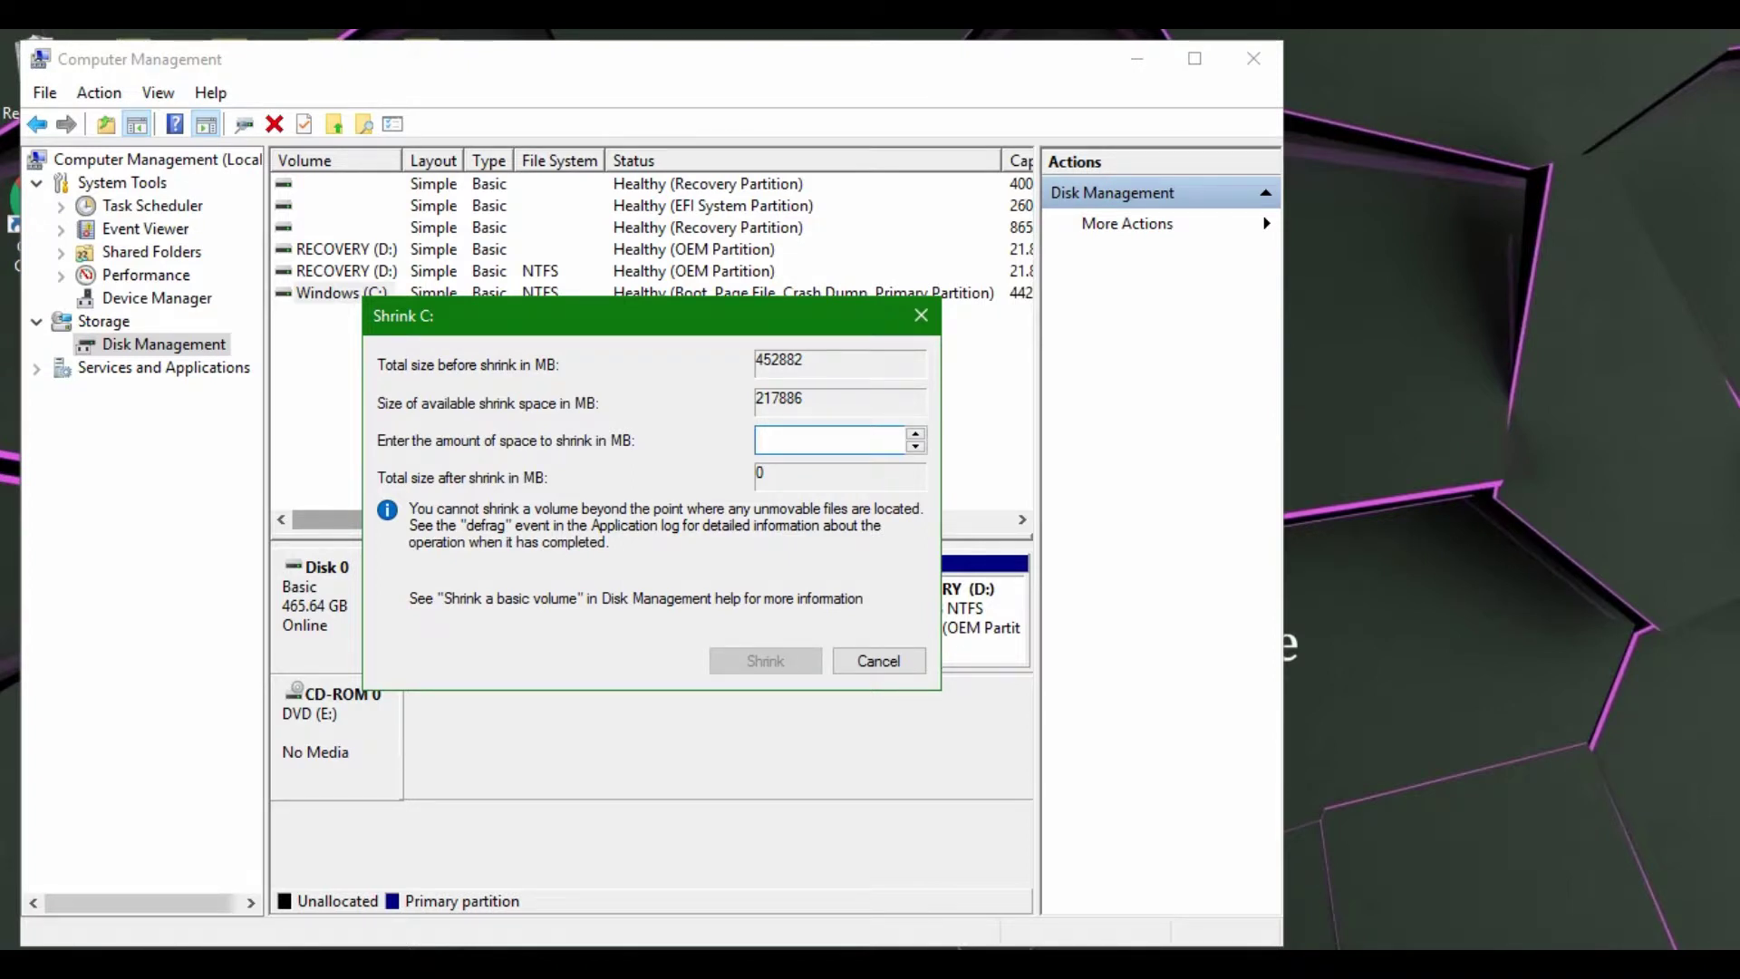
text(6)
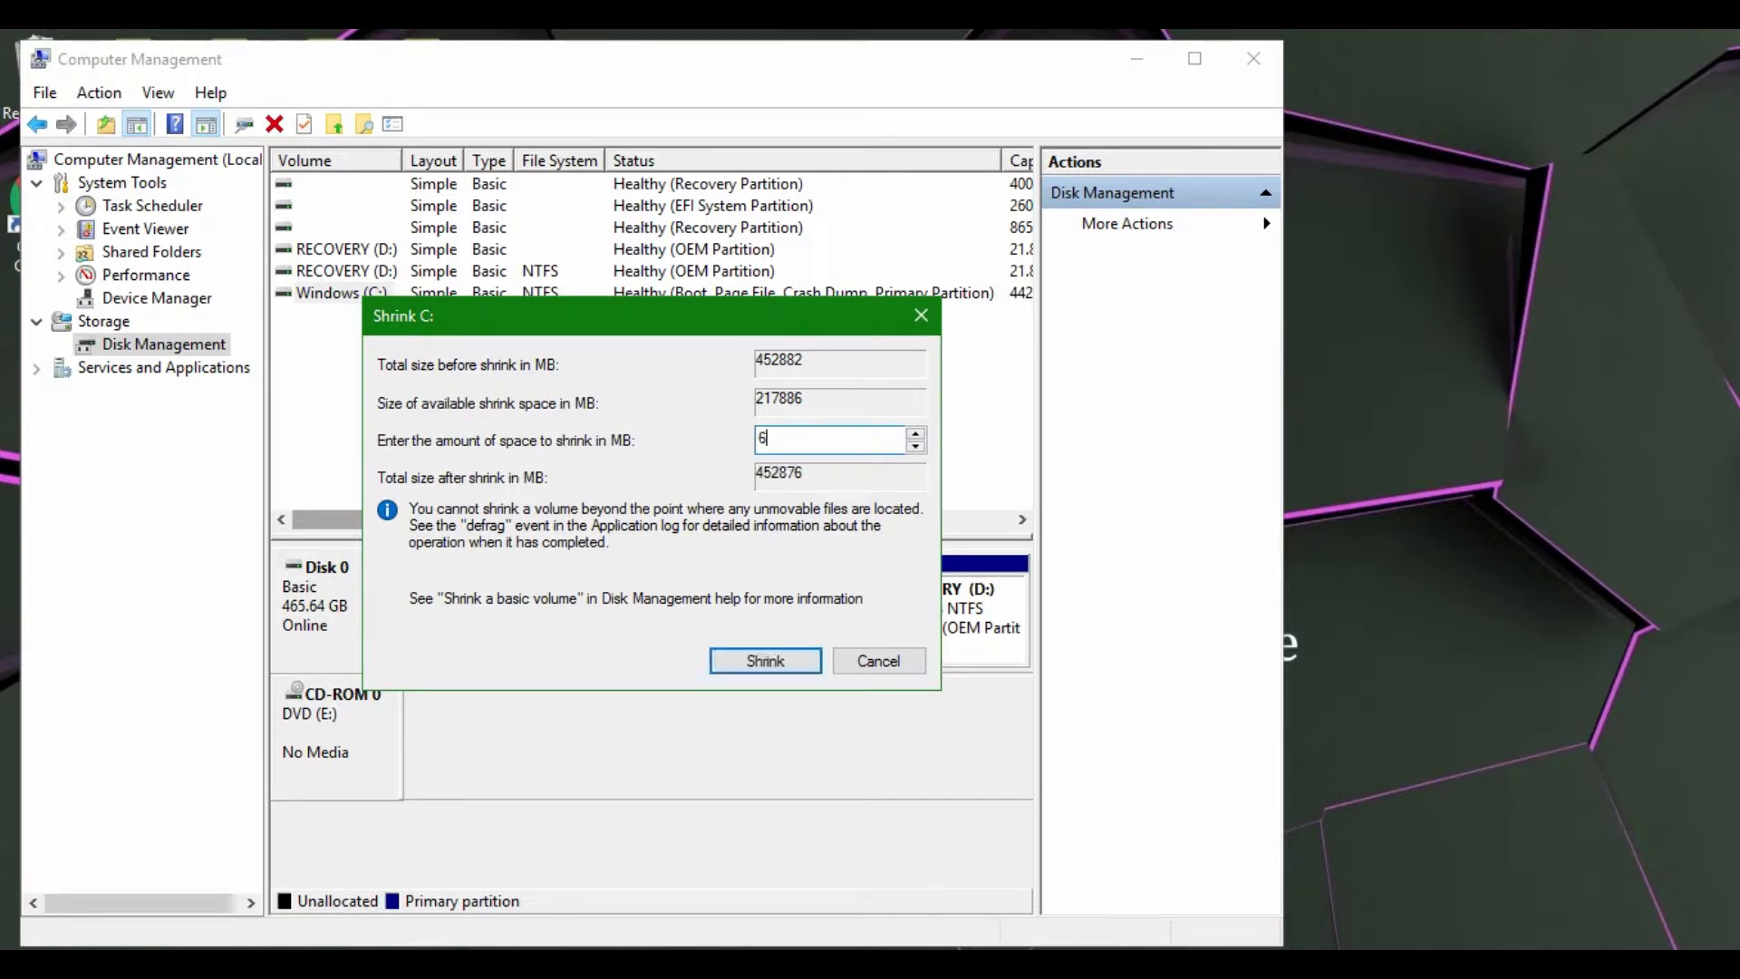
text(5000)
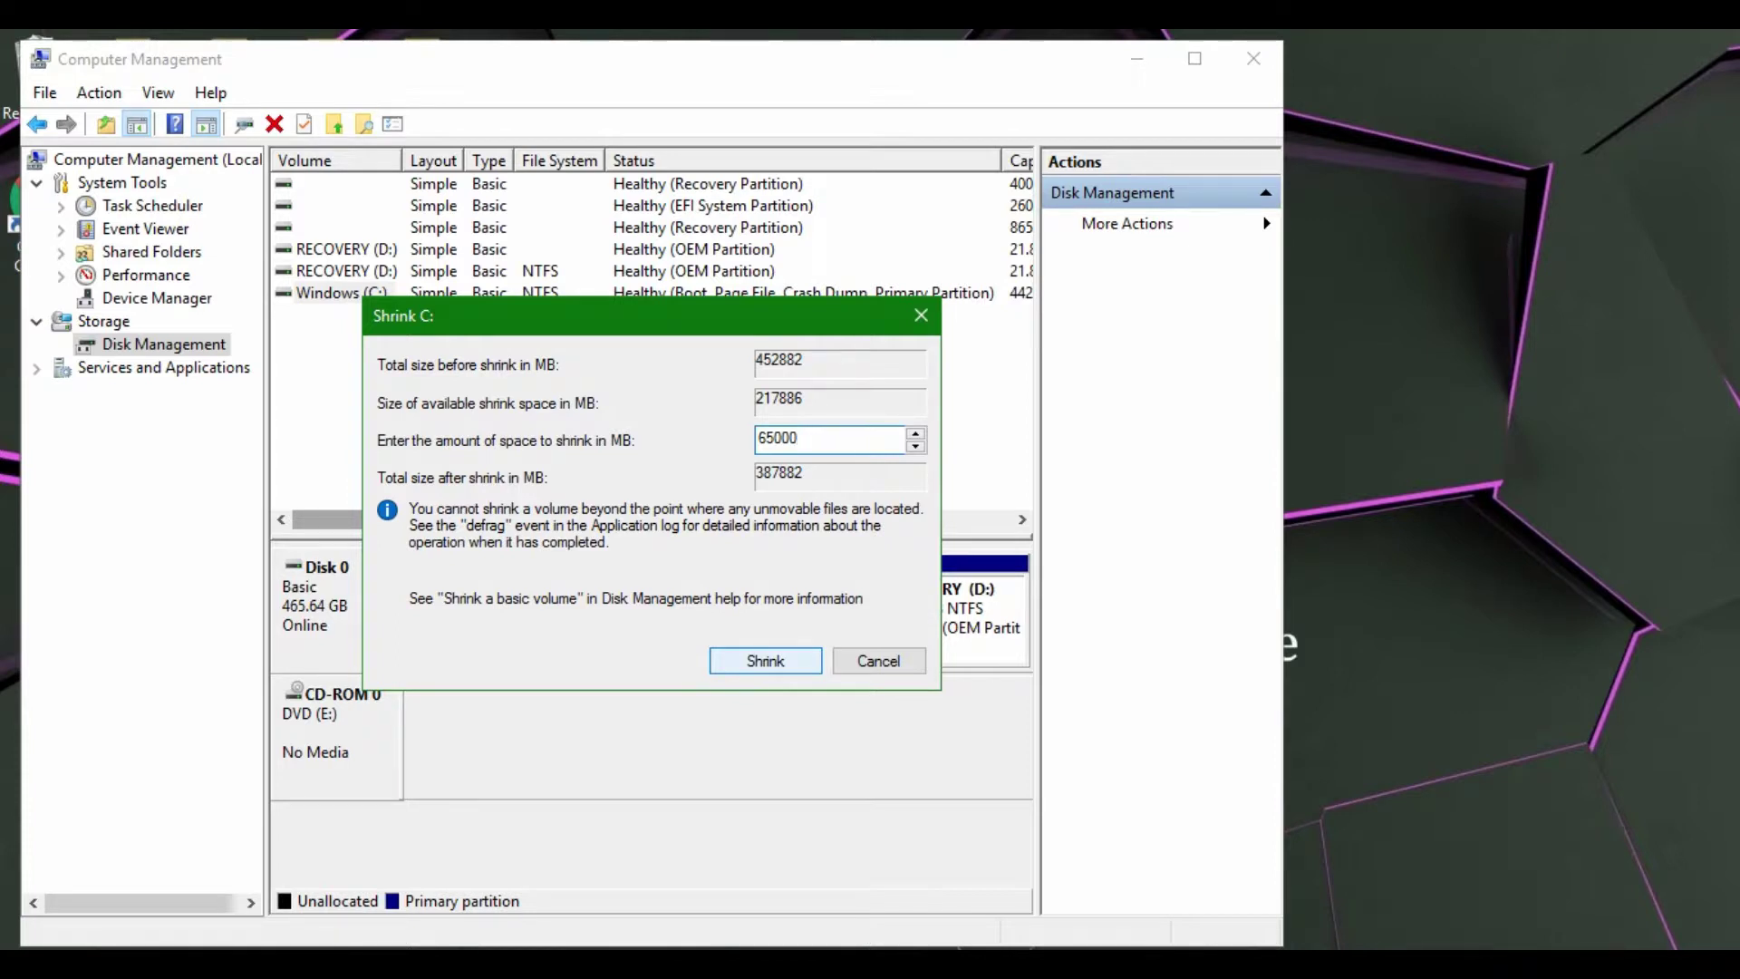
click(765, 660)
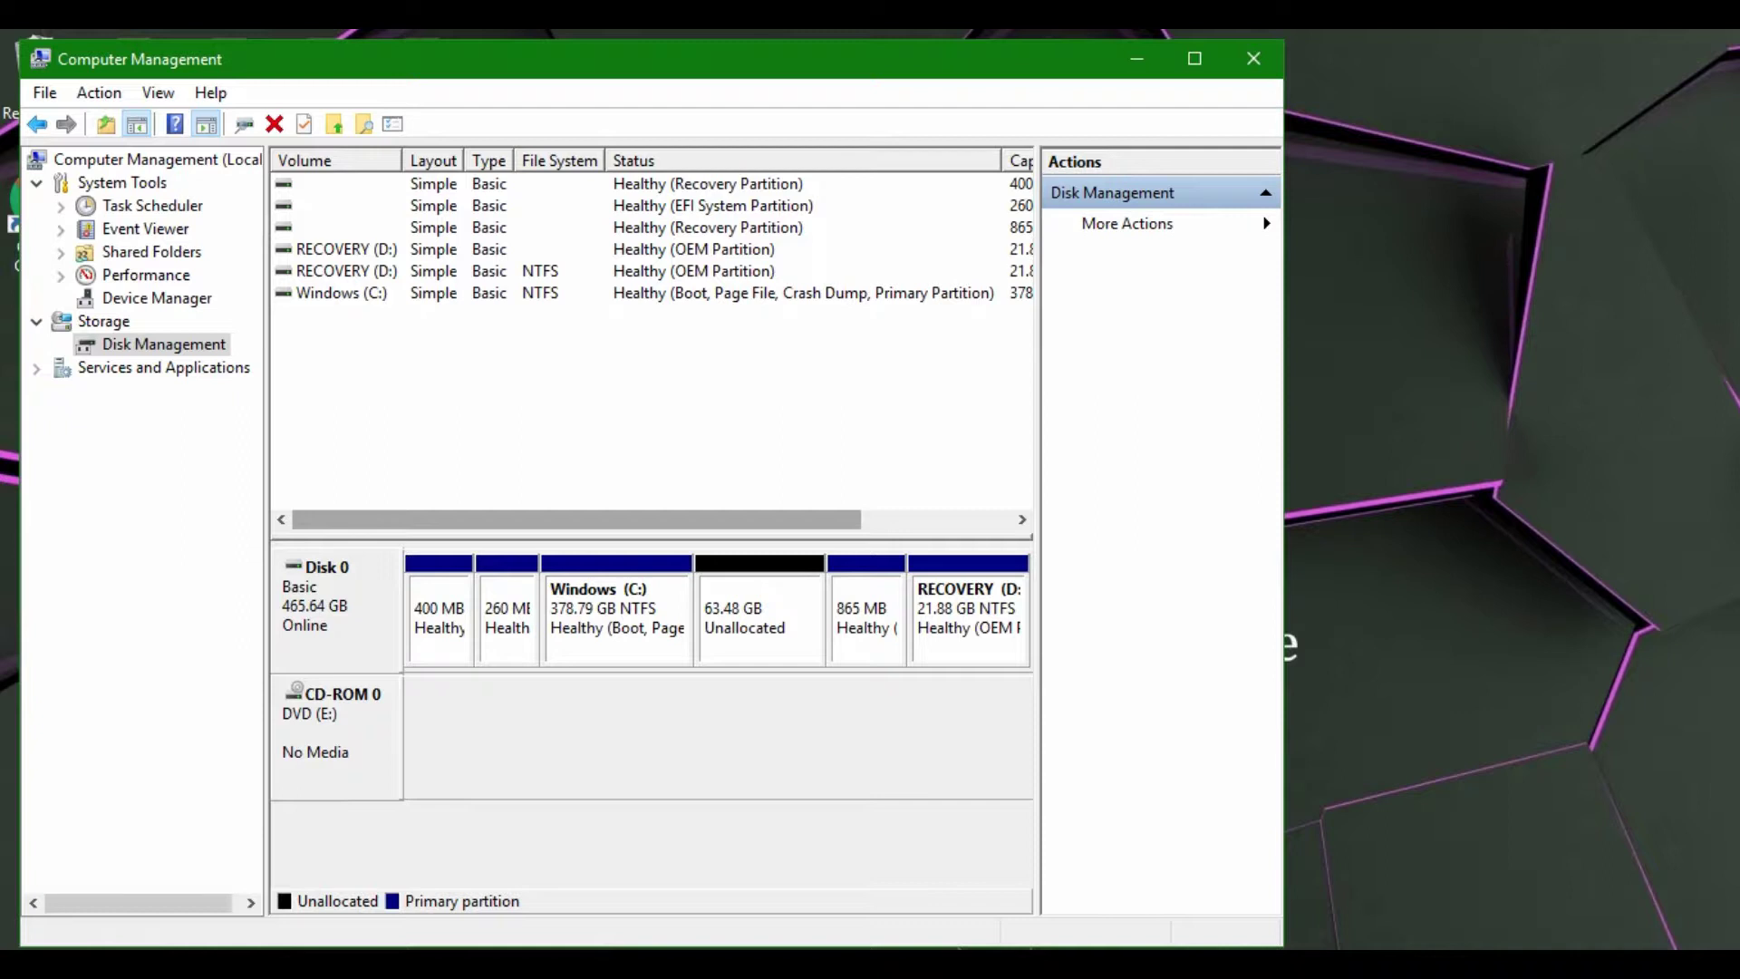
Step: Start a new simple volume in the unallocated space at the full 65000 MB, on drive letter A
right_click(728, 605)
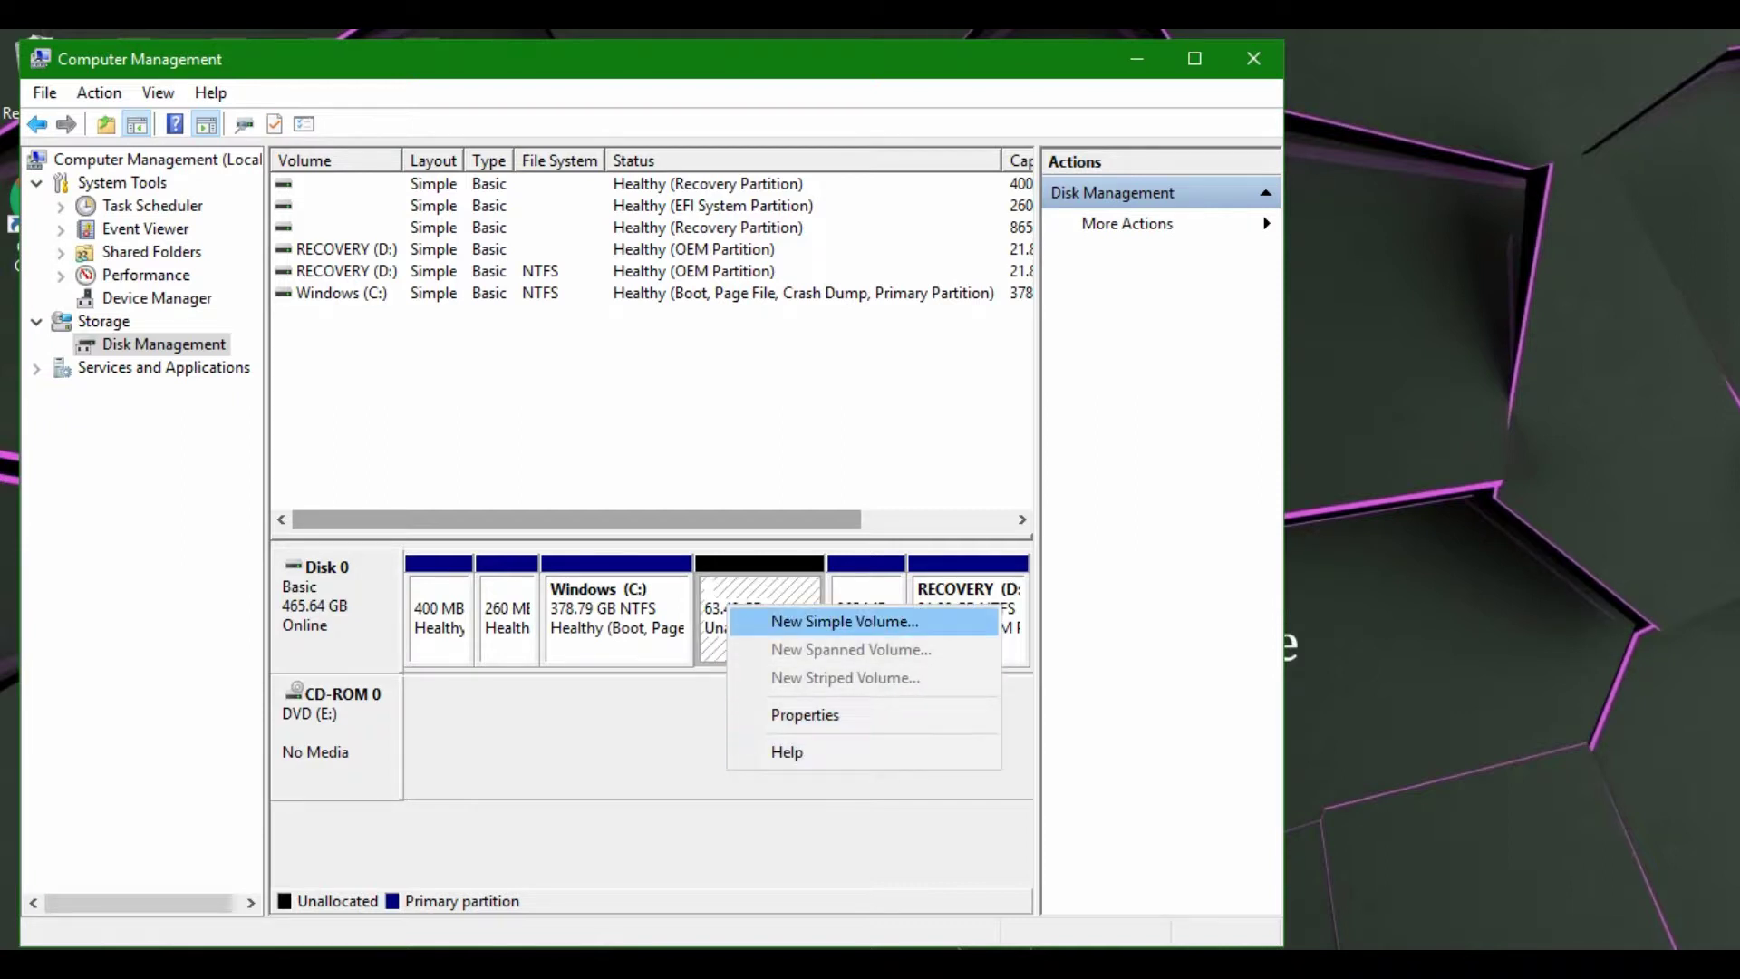
click(843, 621)
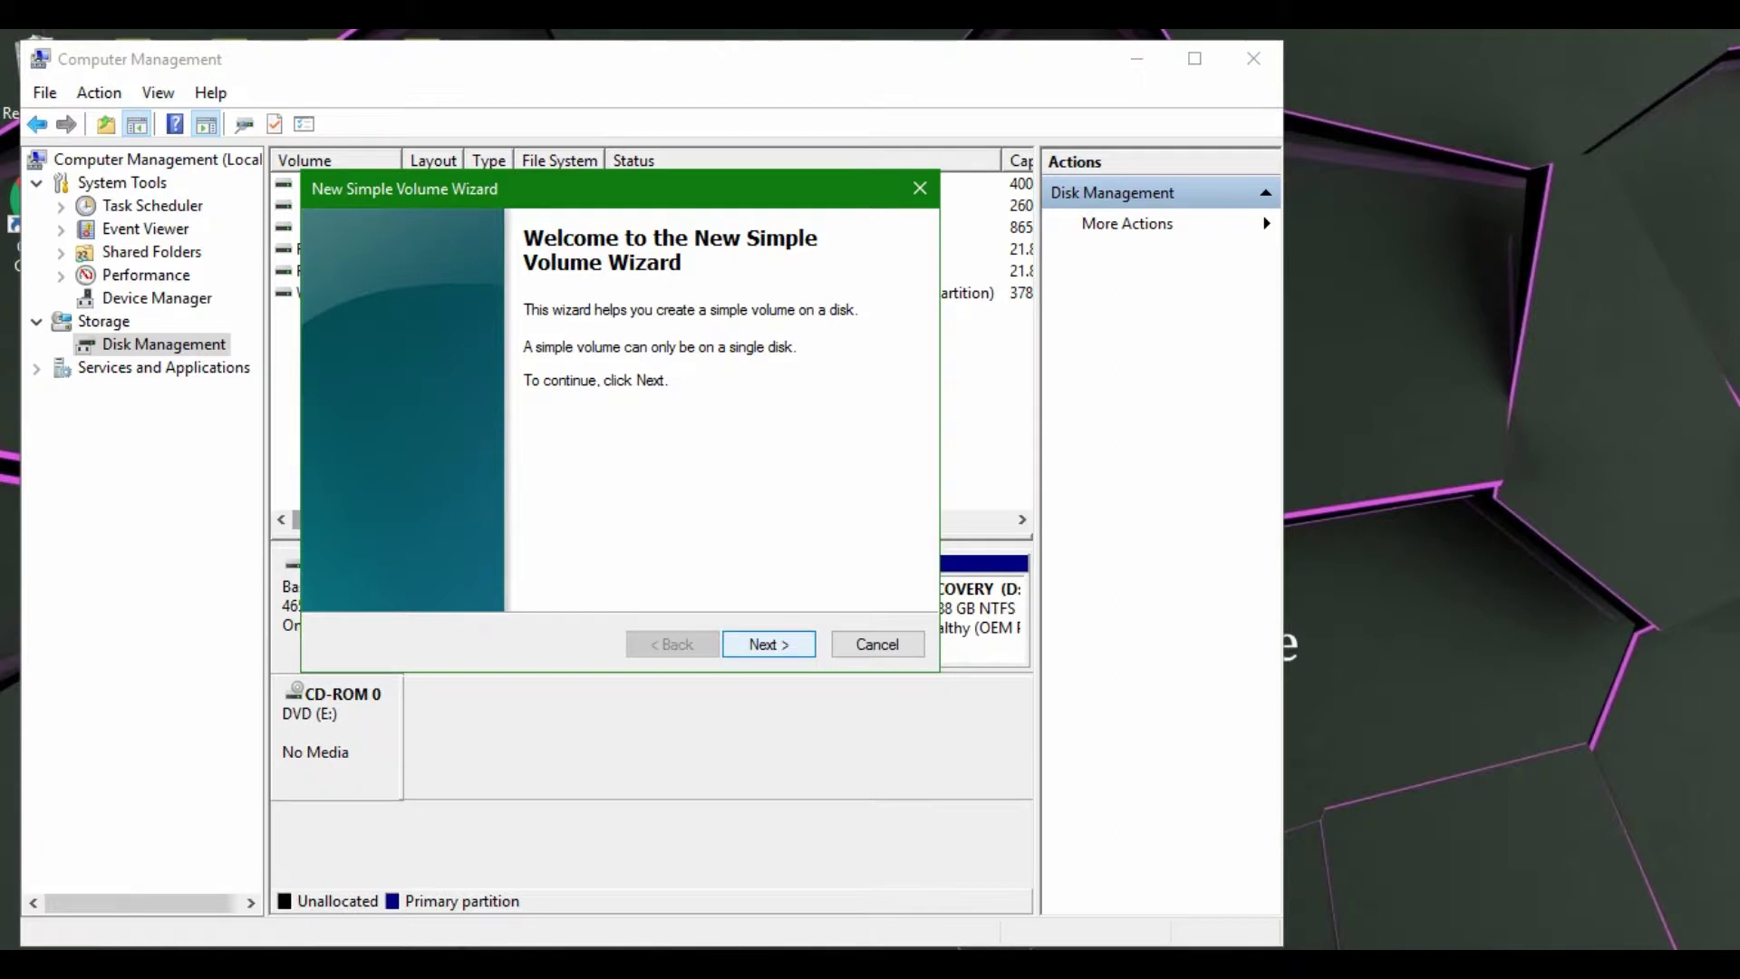
key(Return)
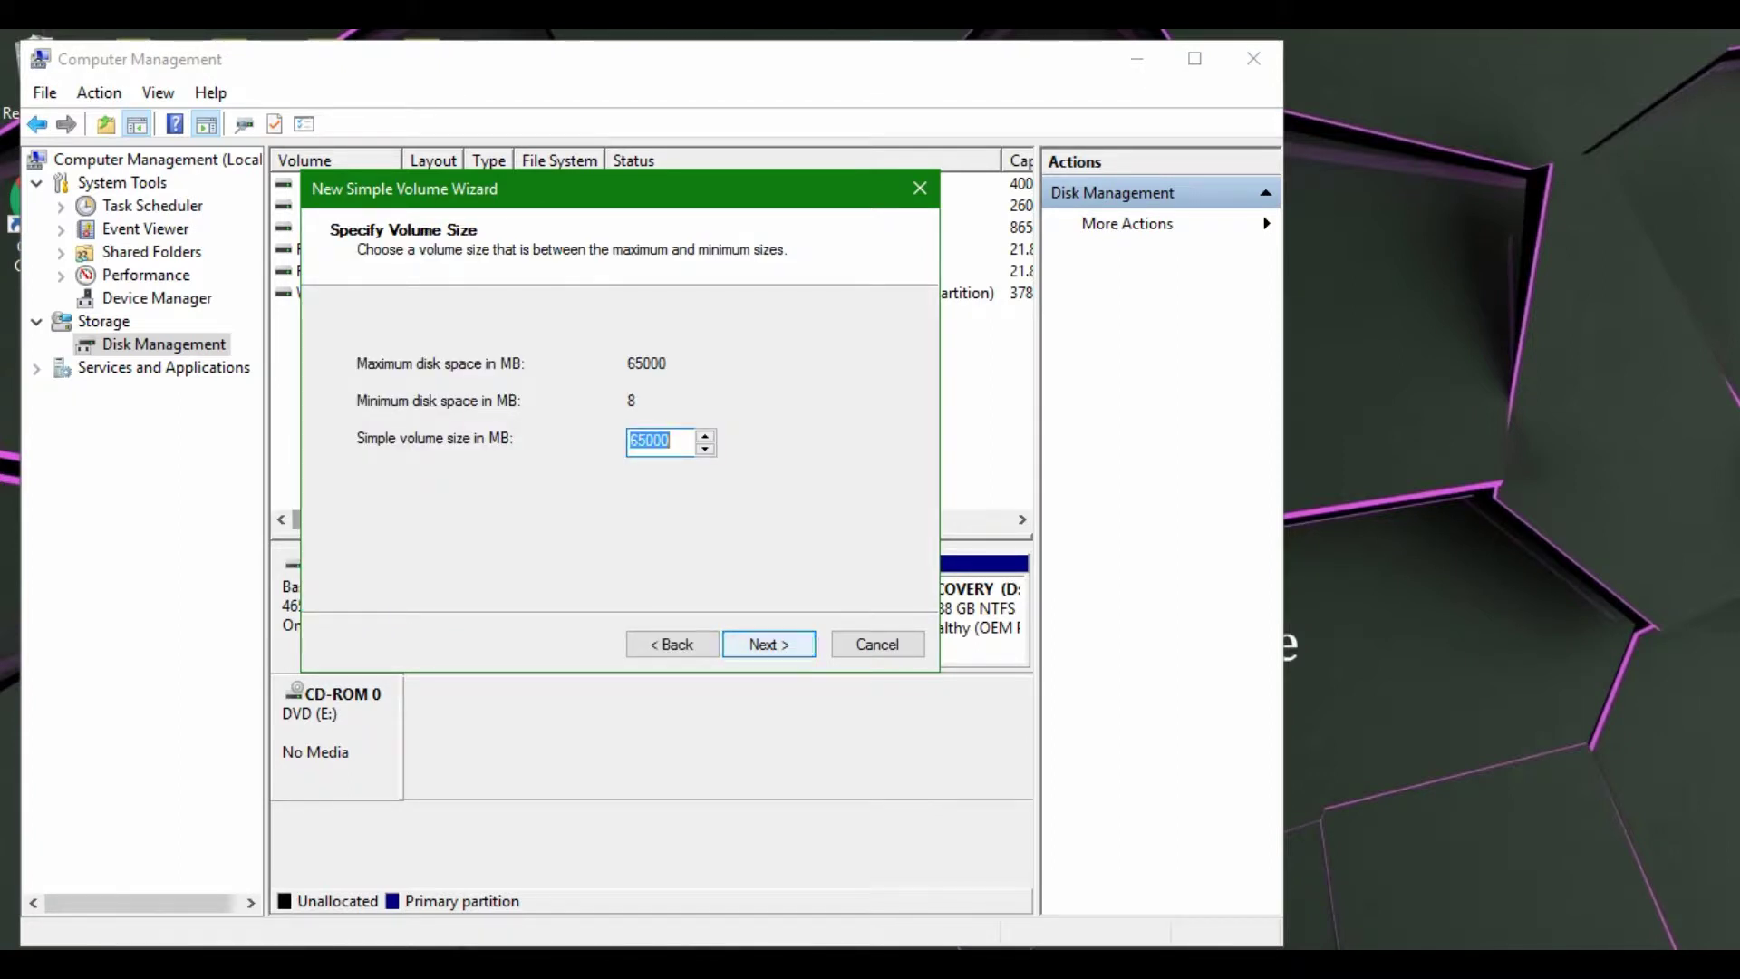
key(Return)
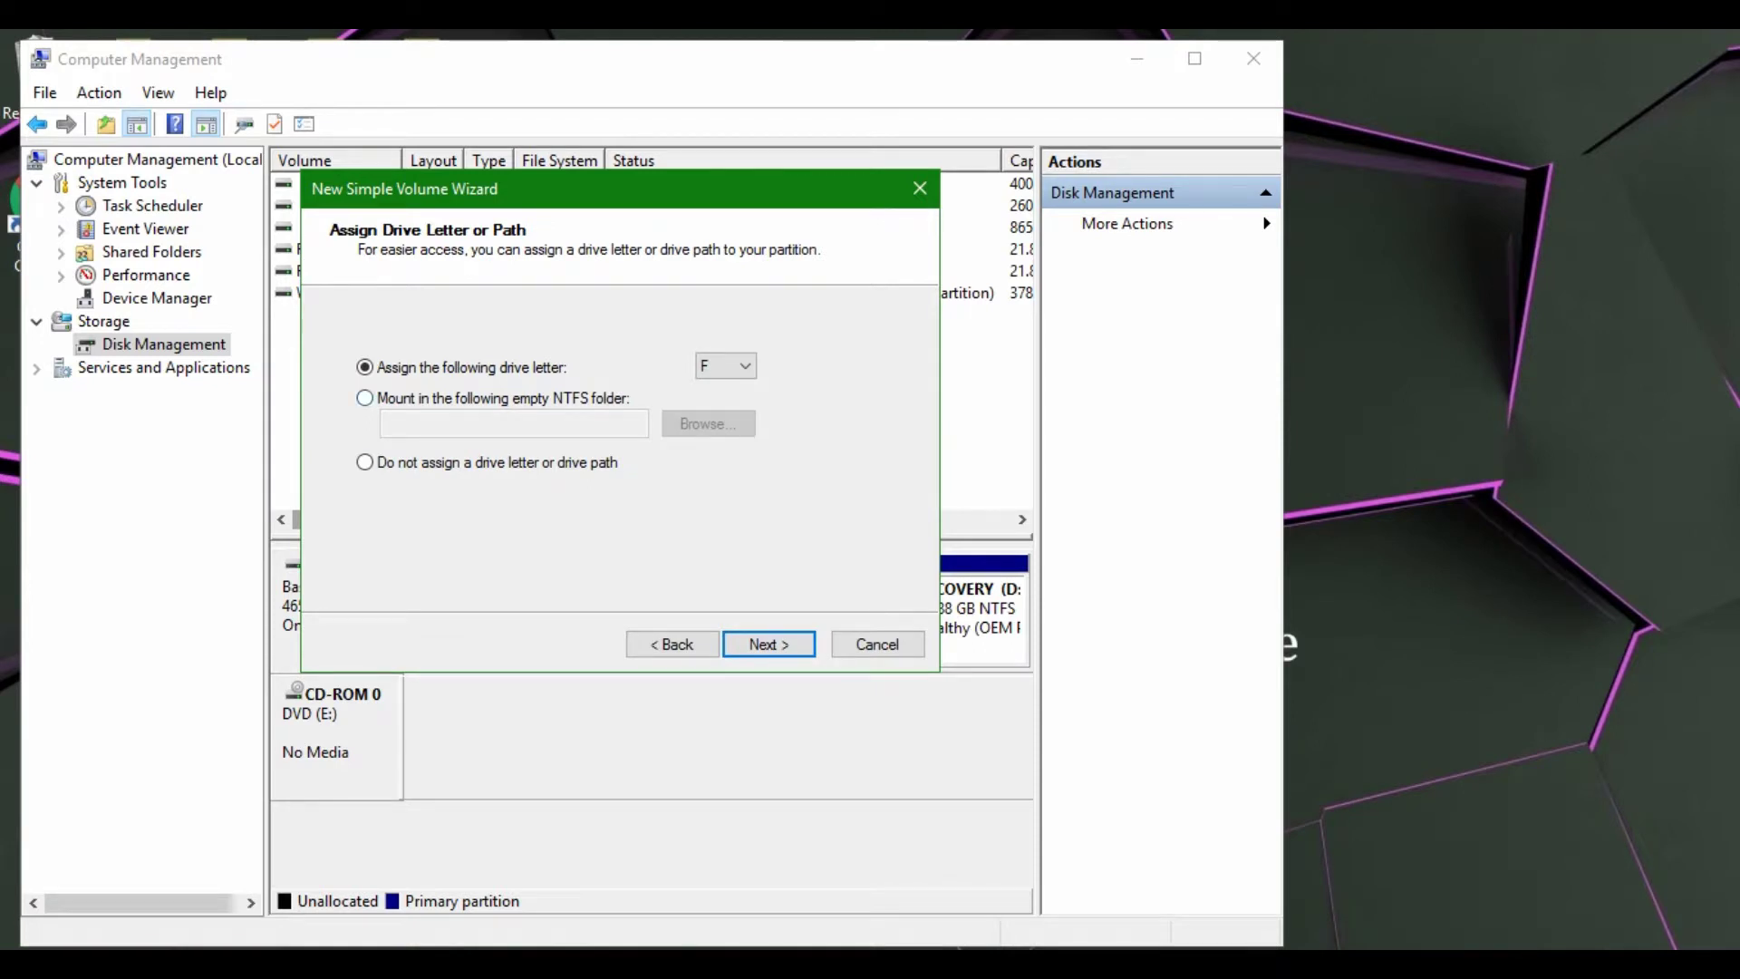
key(alt+Down)
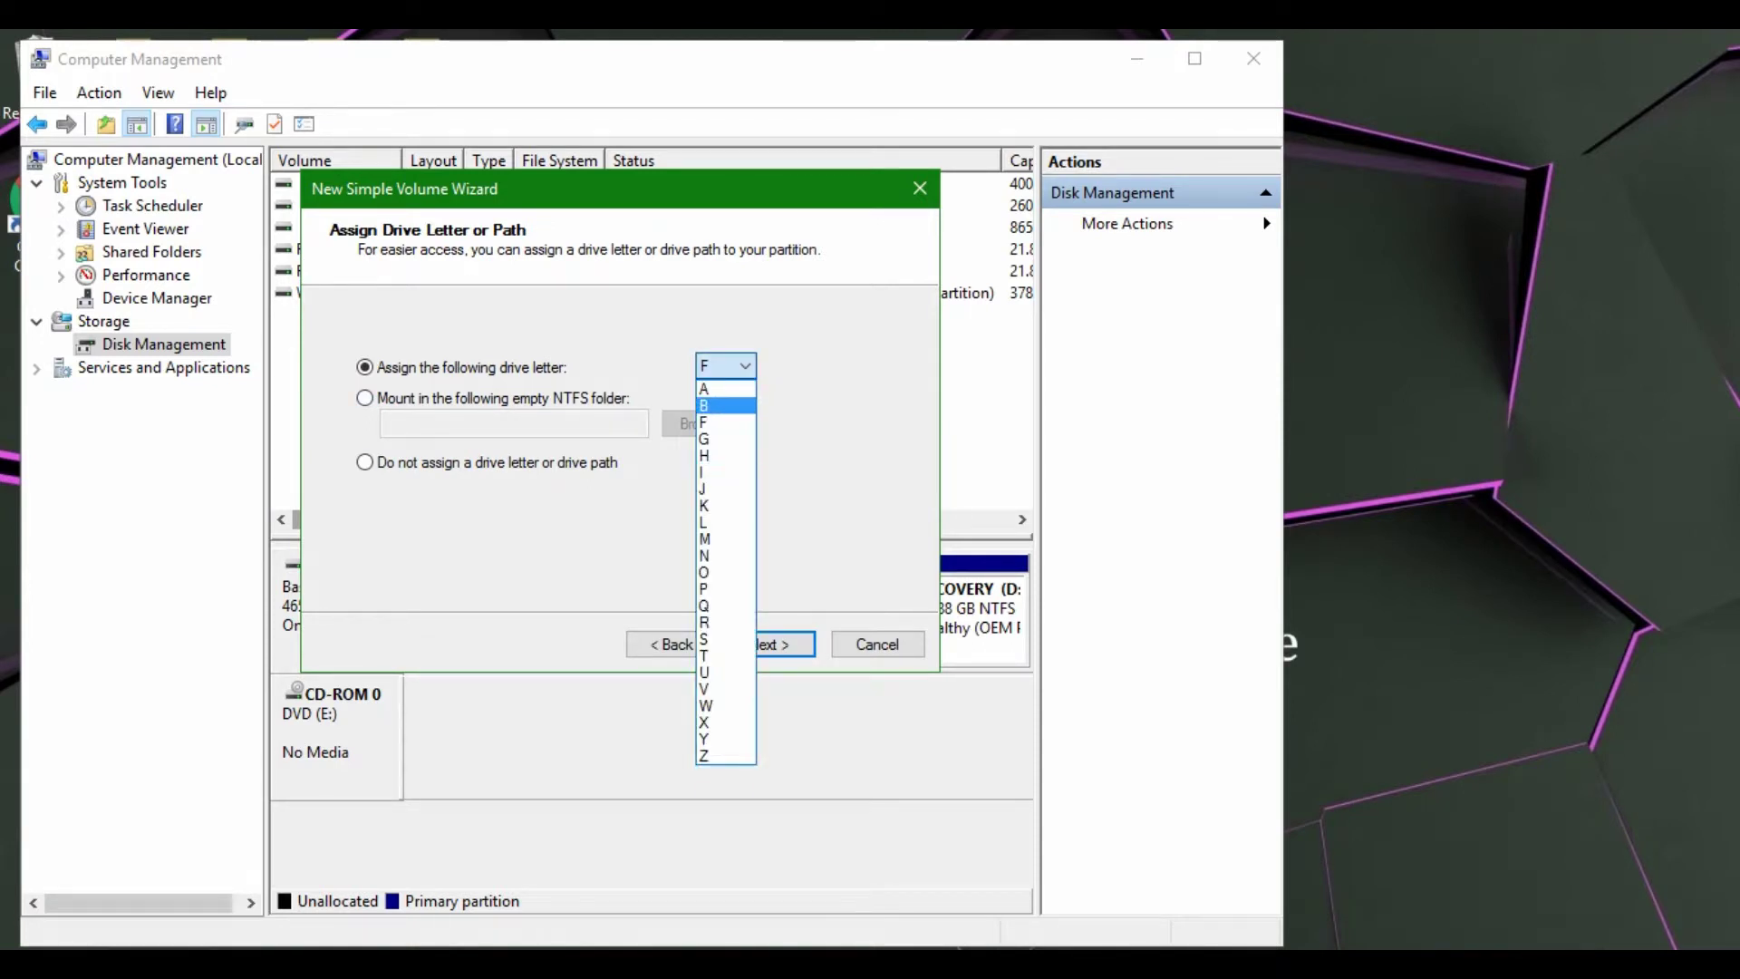
key(Up)
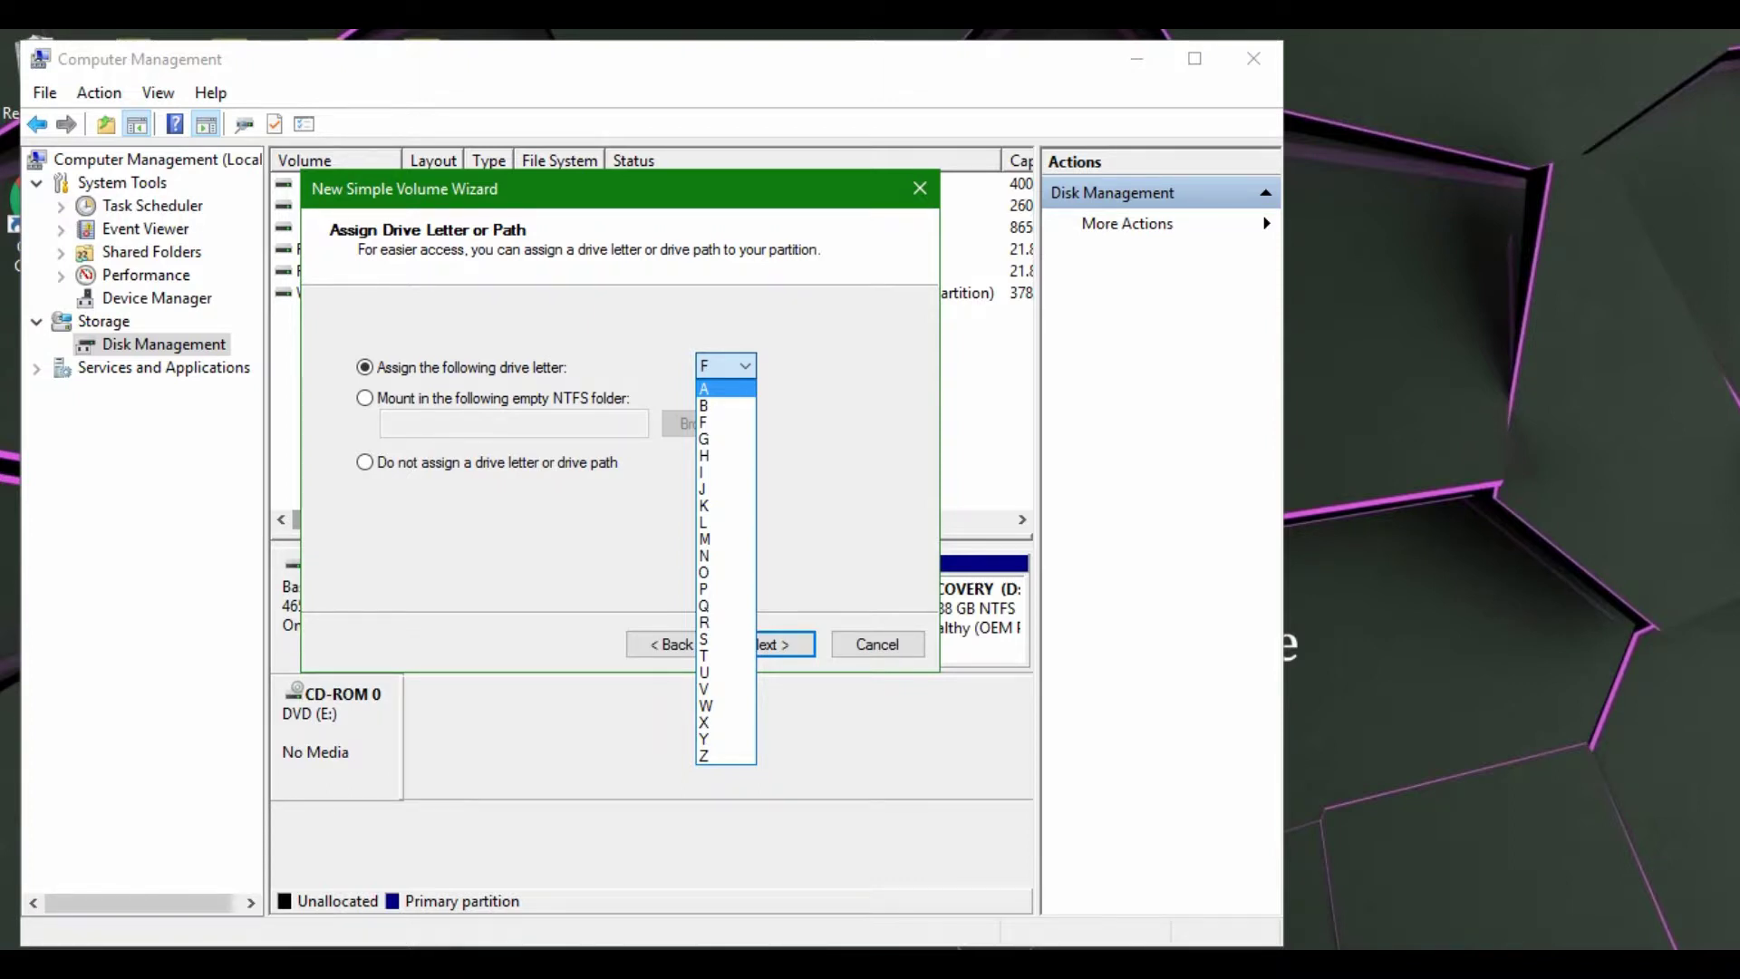
key(Return)
key(Return)
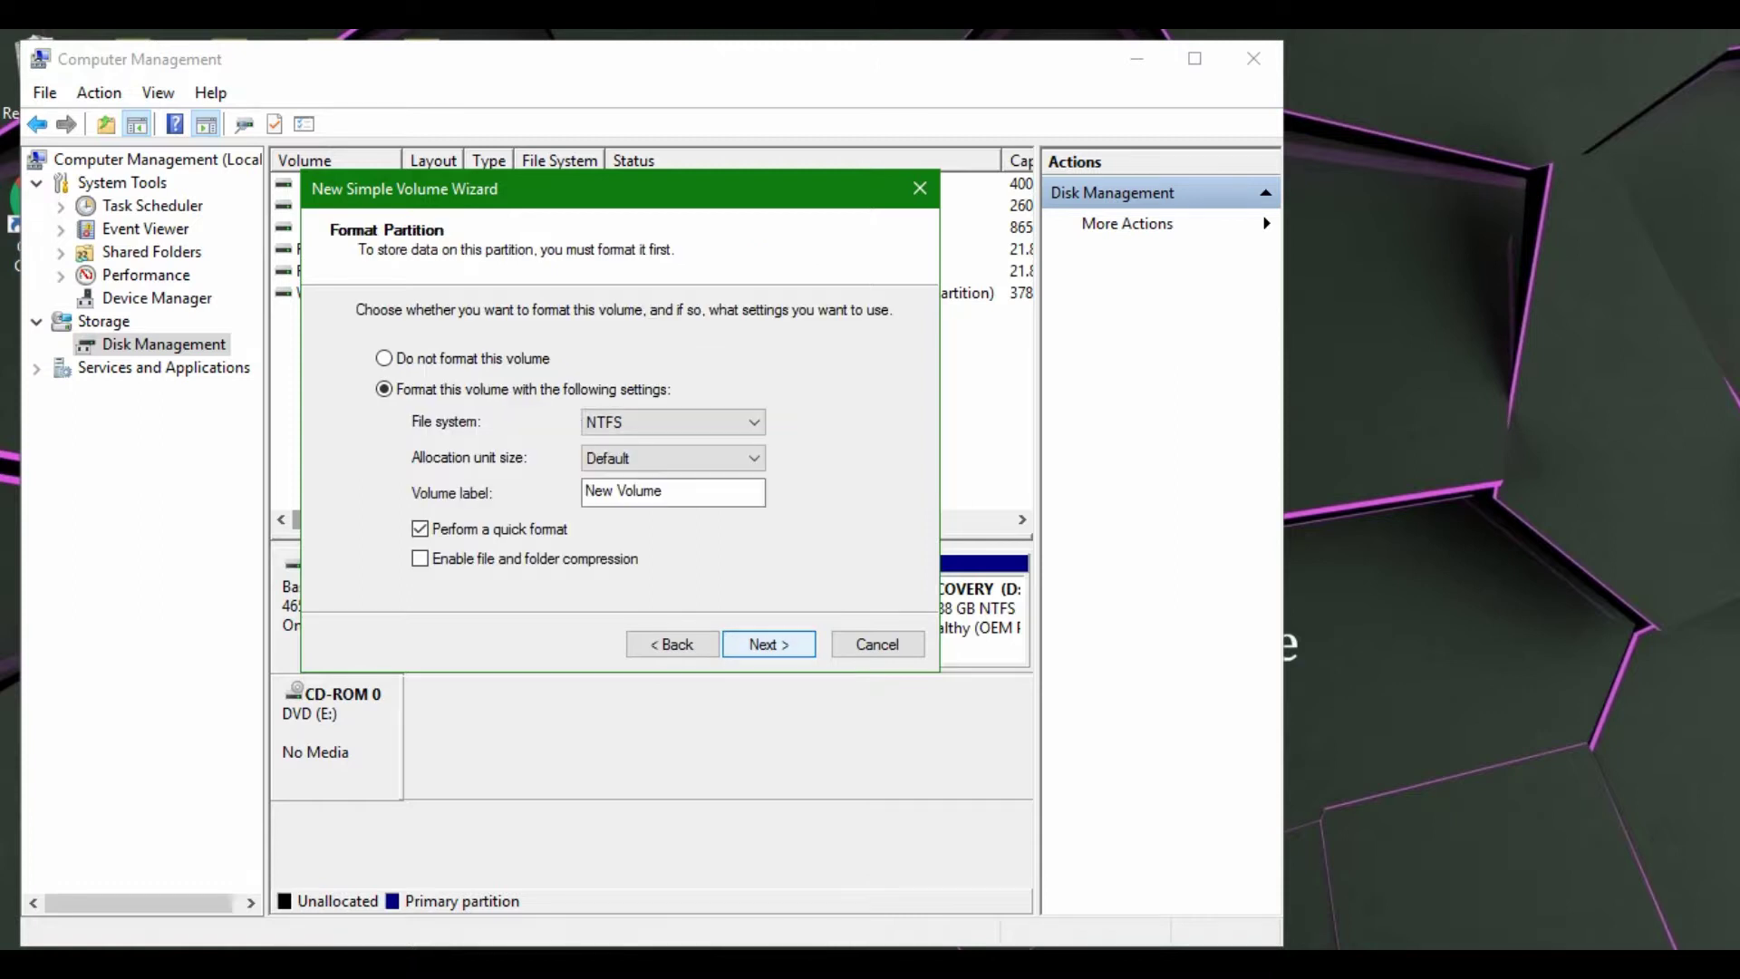
Step: Label the volume 'Android Drive', keep NTFS quick format, and finish the wizard
key(Tab)
key(Tab)
key(Tab)
key(End)
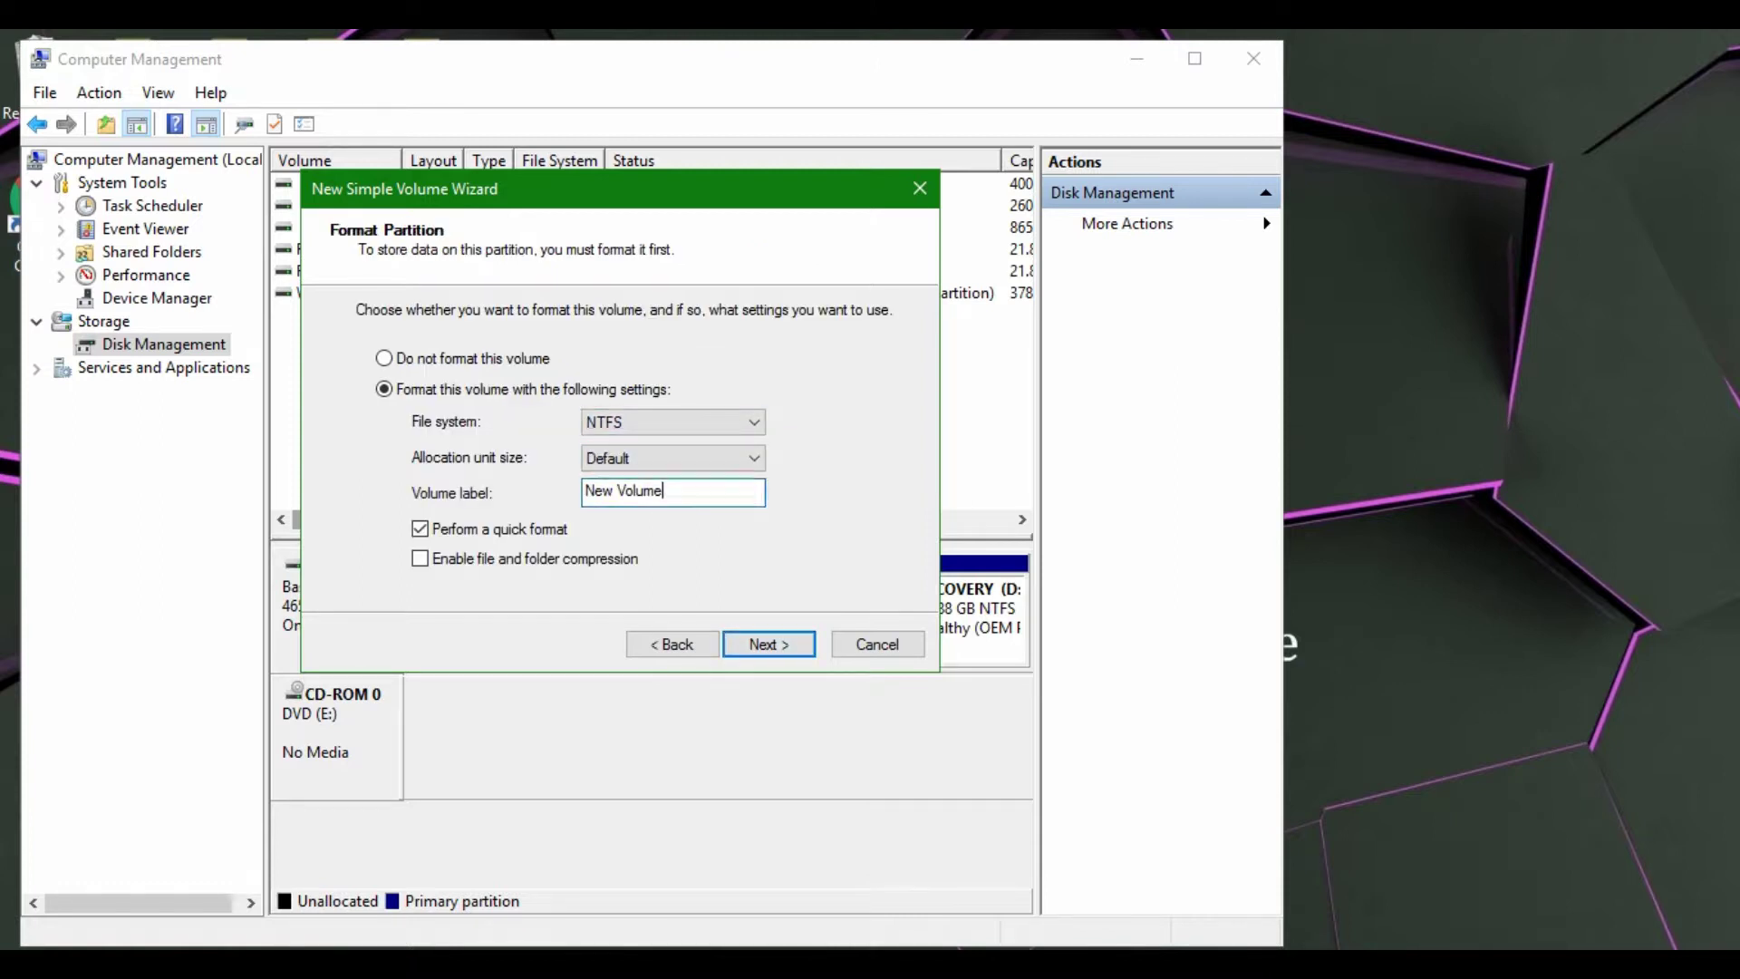
key(shift+Home)
key(BackSpace)
text(Android Drive)
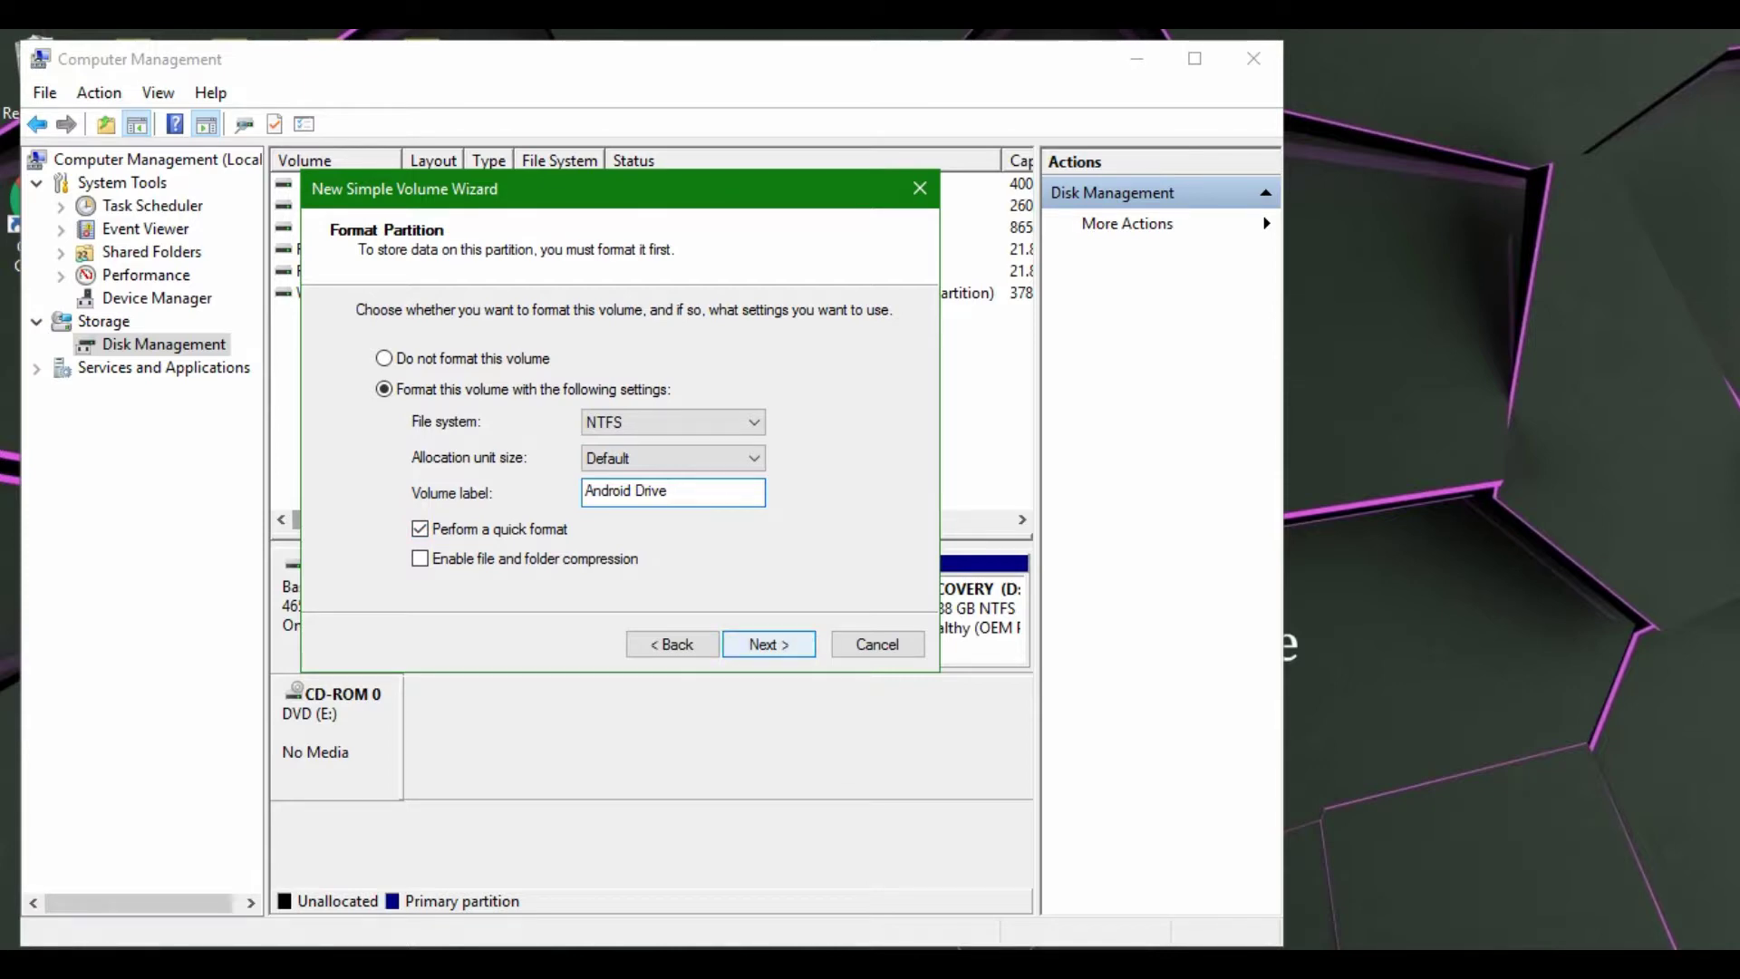
key(Return)
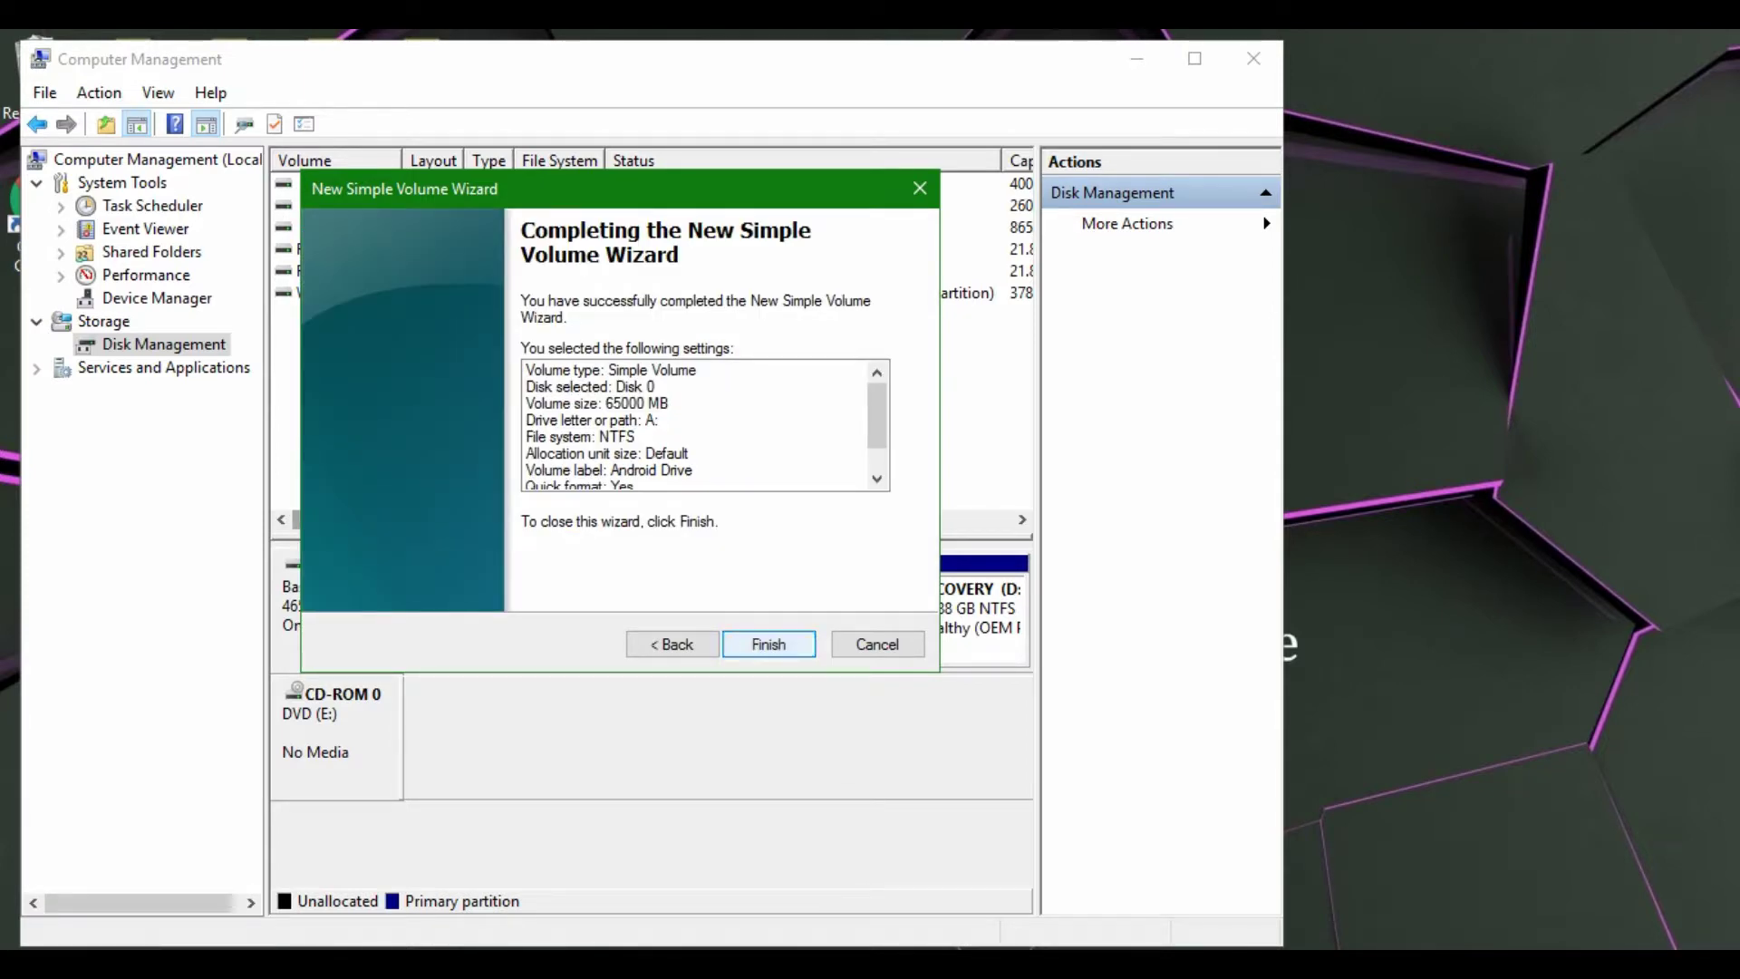
key(Return)
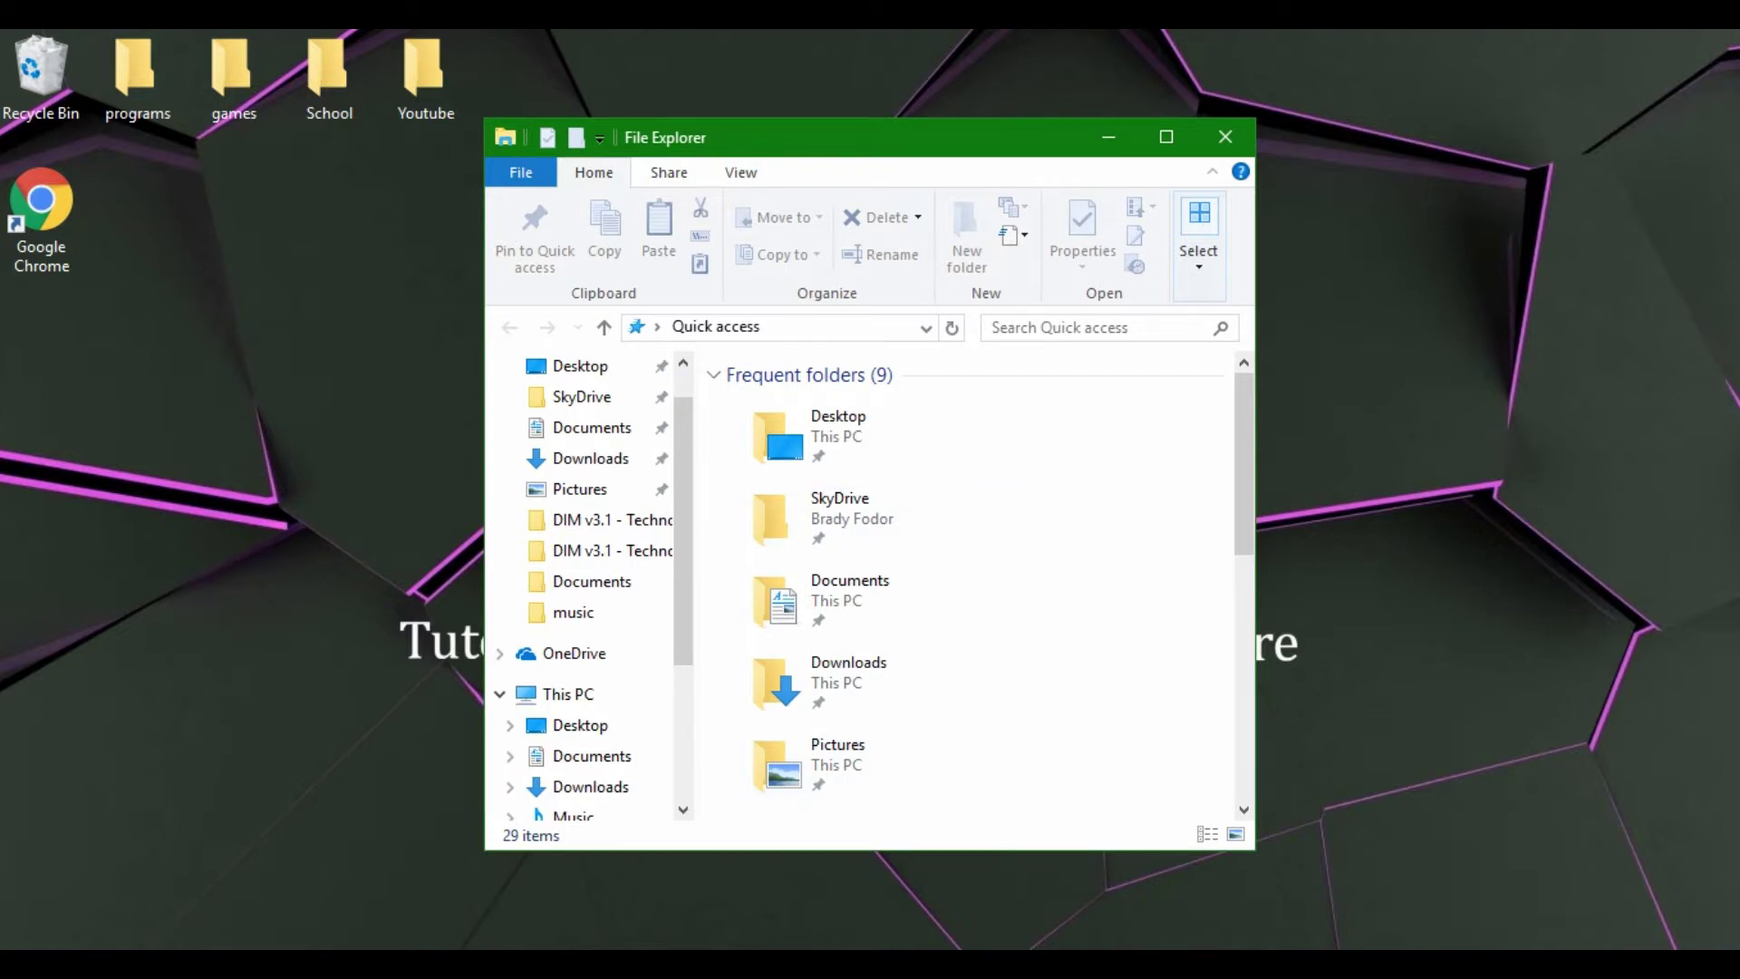
Step: Show This PC's drives, where Android Drive (A:) has 63.3 GB free of 63.4 GB
scroll(590, 589, down, 2)
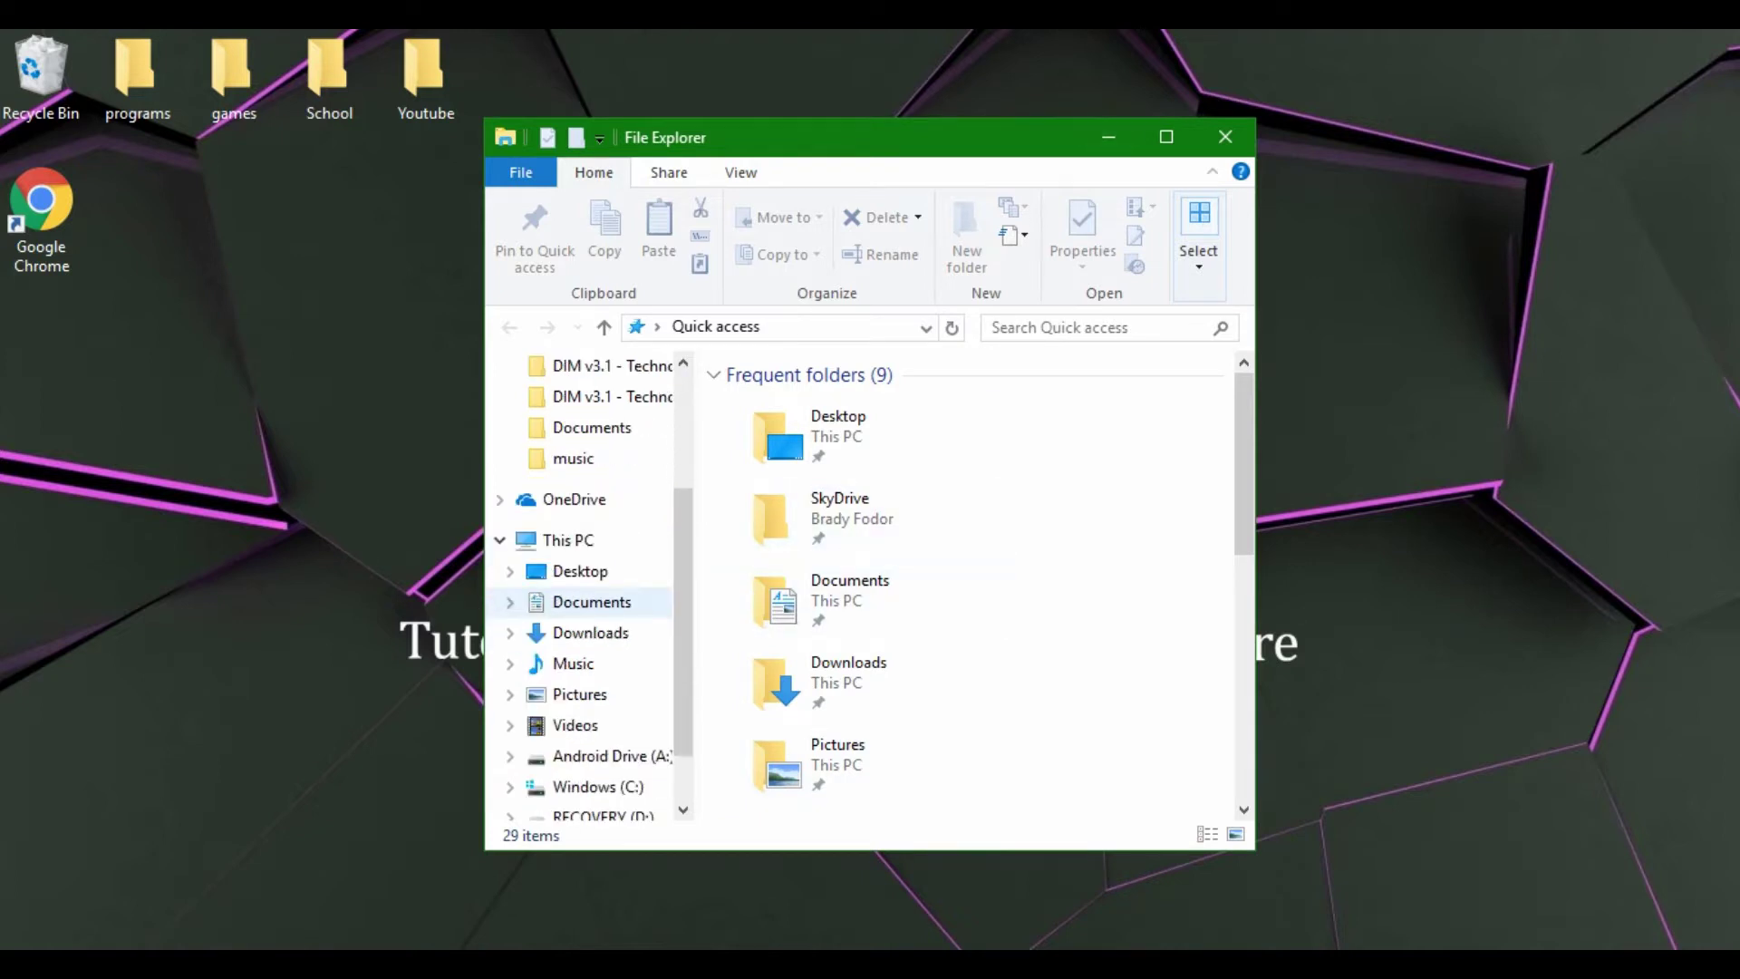
scroll(861, 599, down, 3)
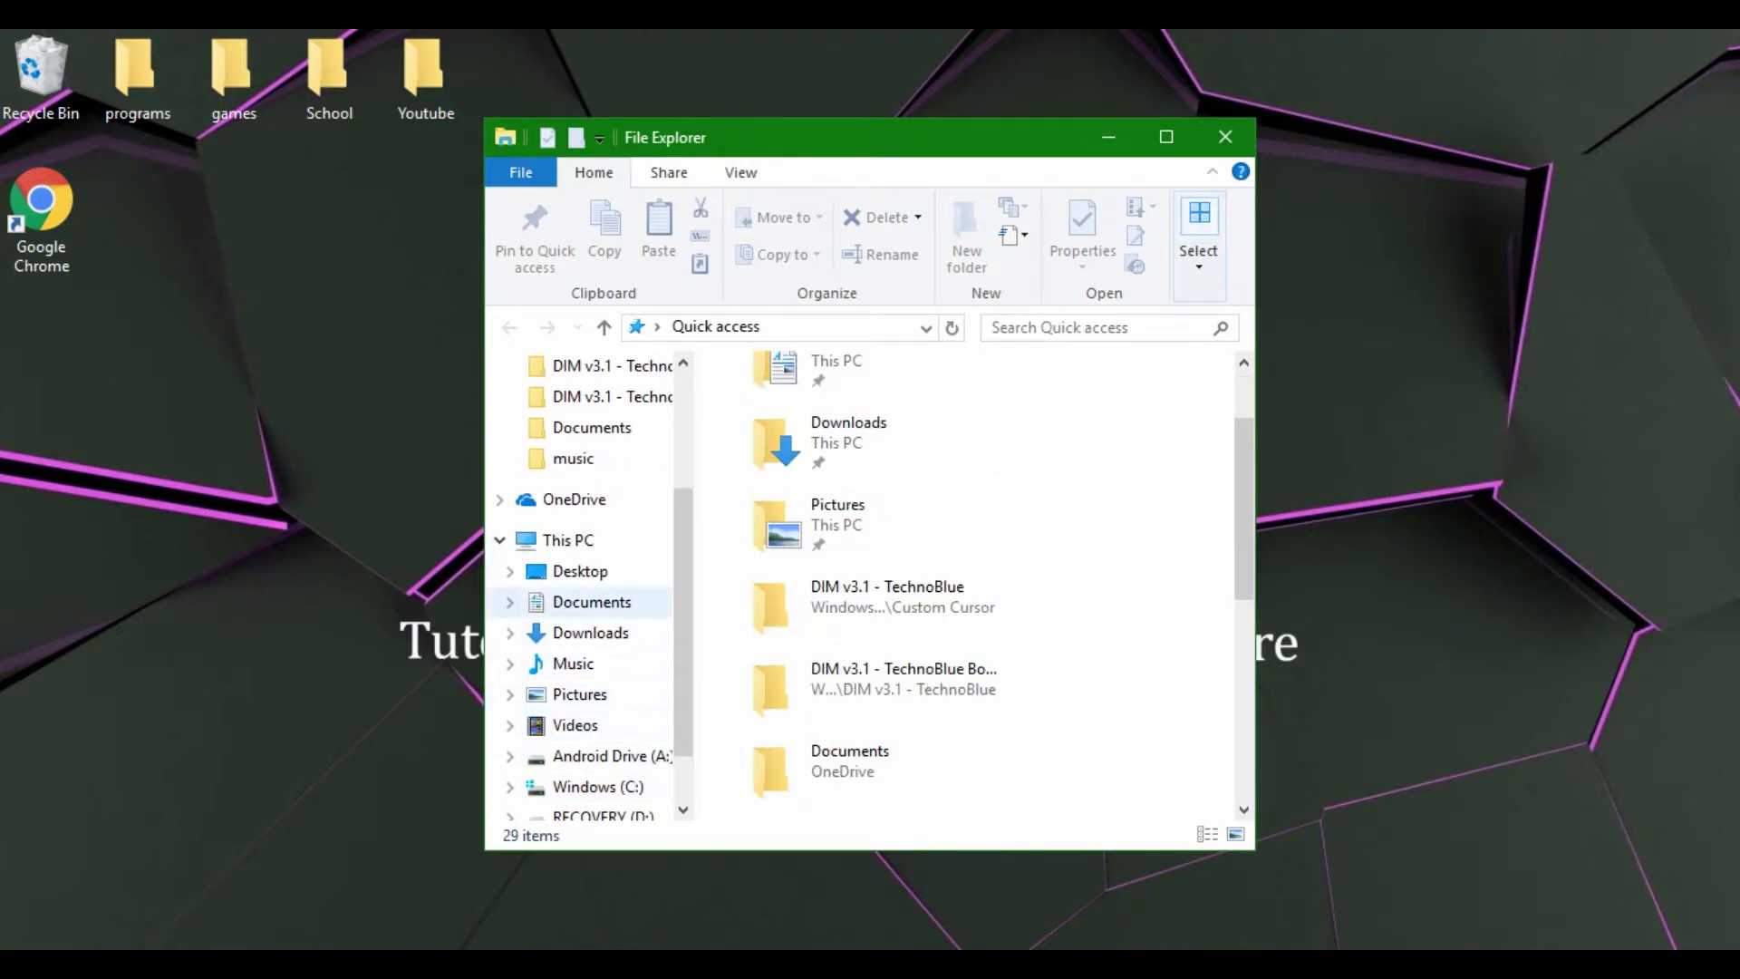
click(569, 539)
scroll(907, 553, down, 3)
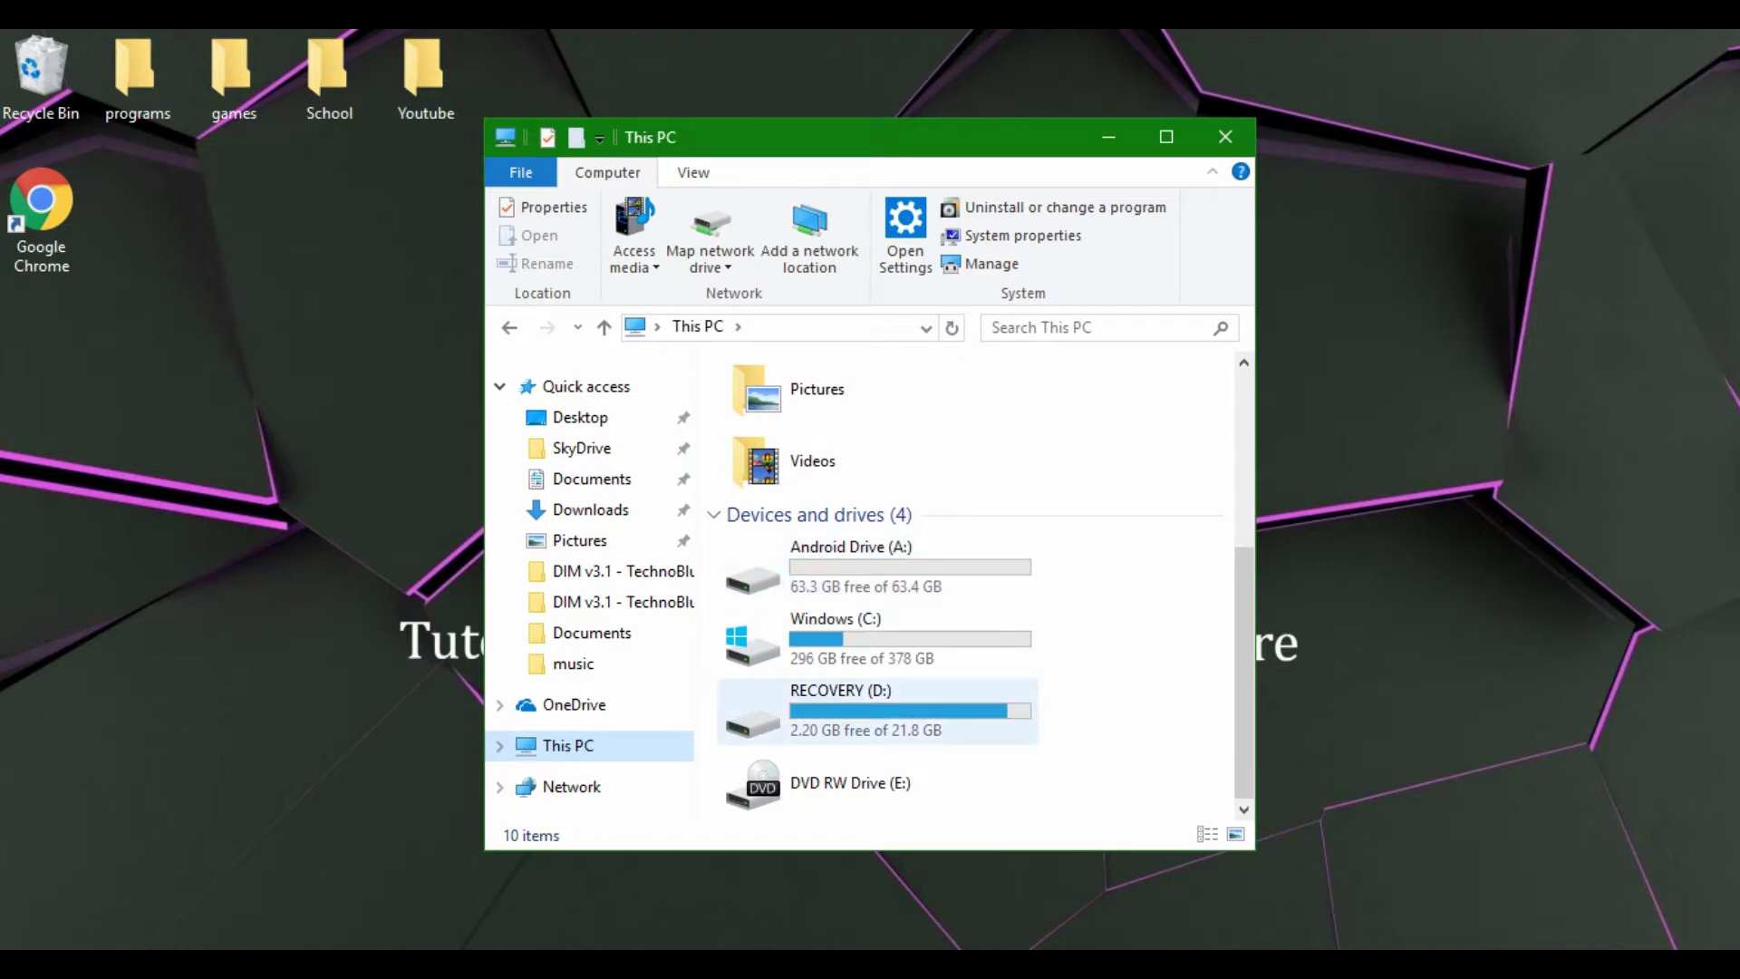
Step: Minimize File Explorer and delete the Android Drive (A:) volume, confirming with Yes
click(1109, 137)
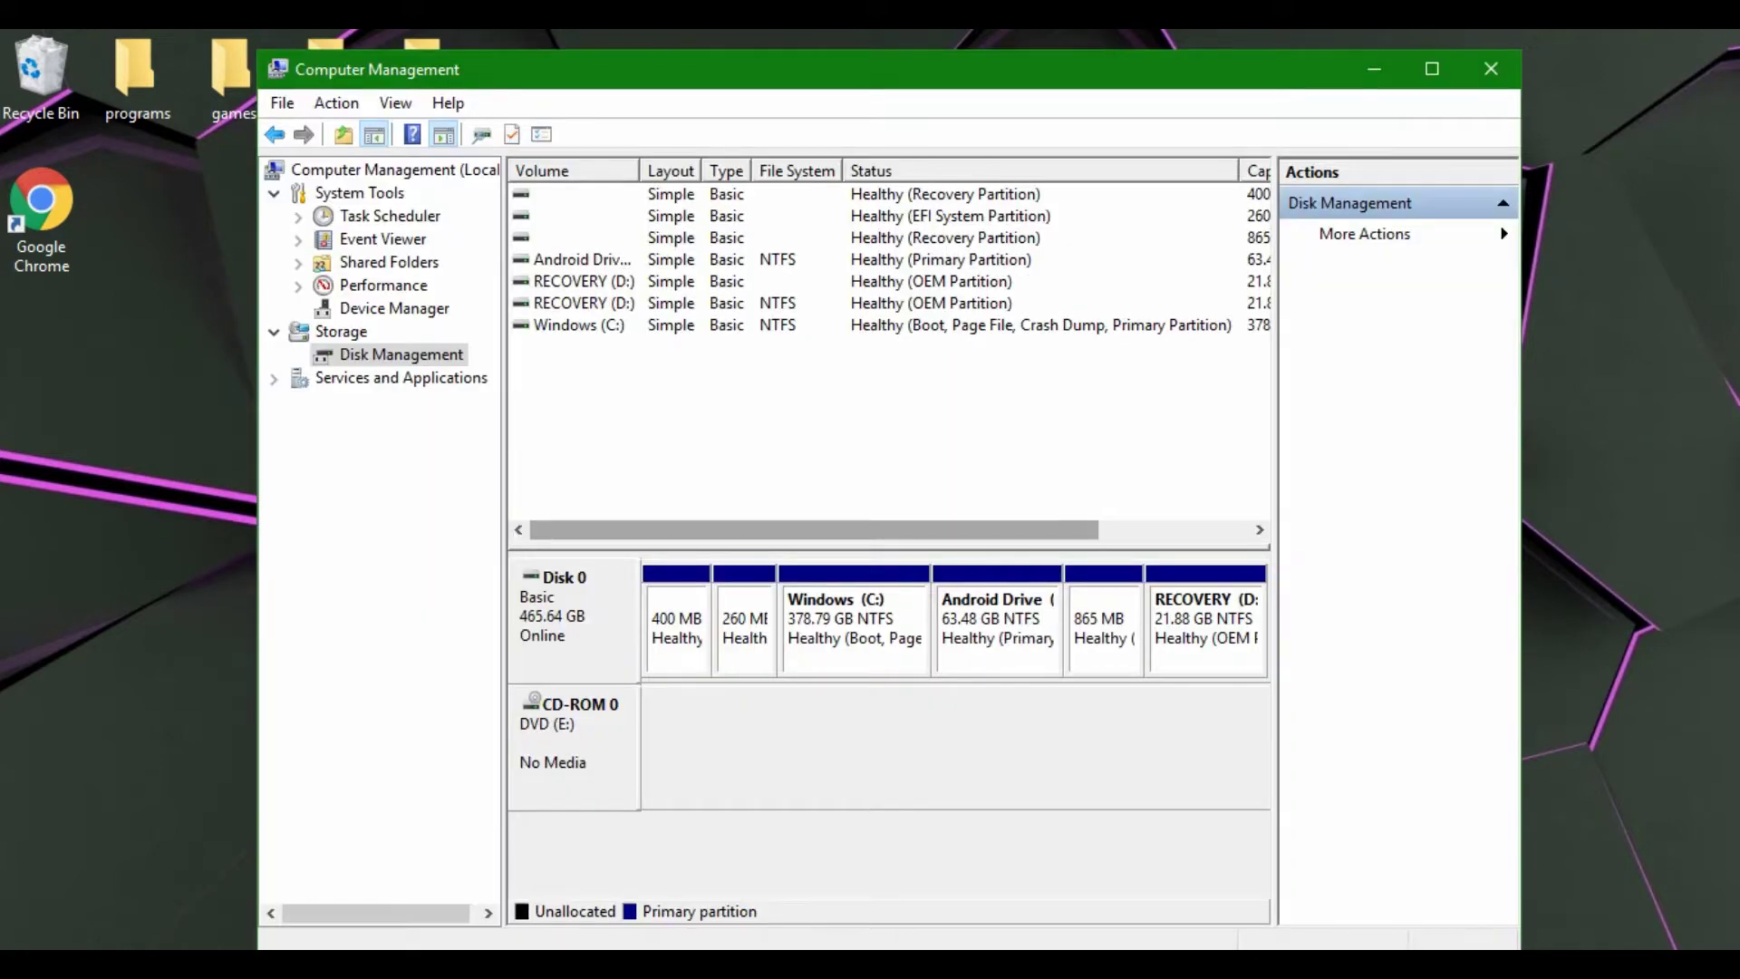
right_click(1008, 603)
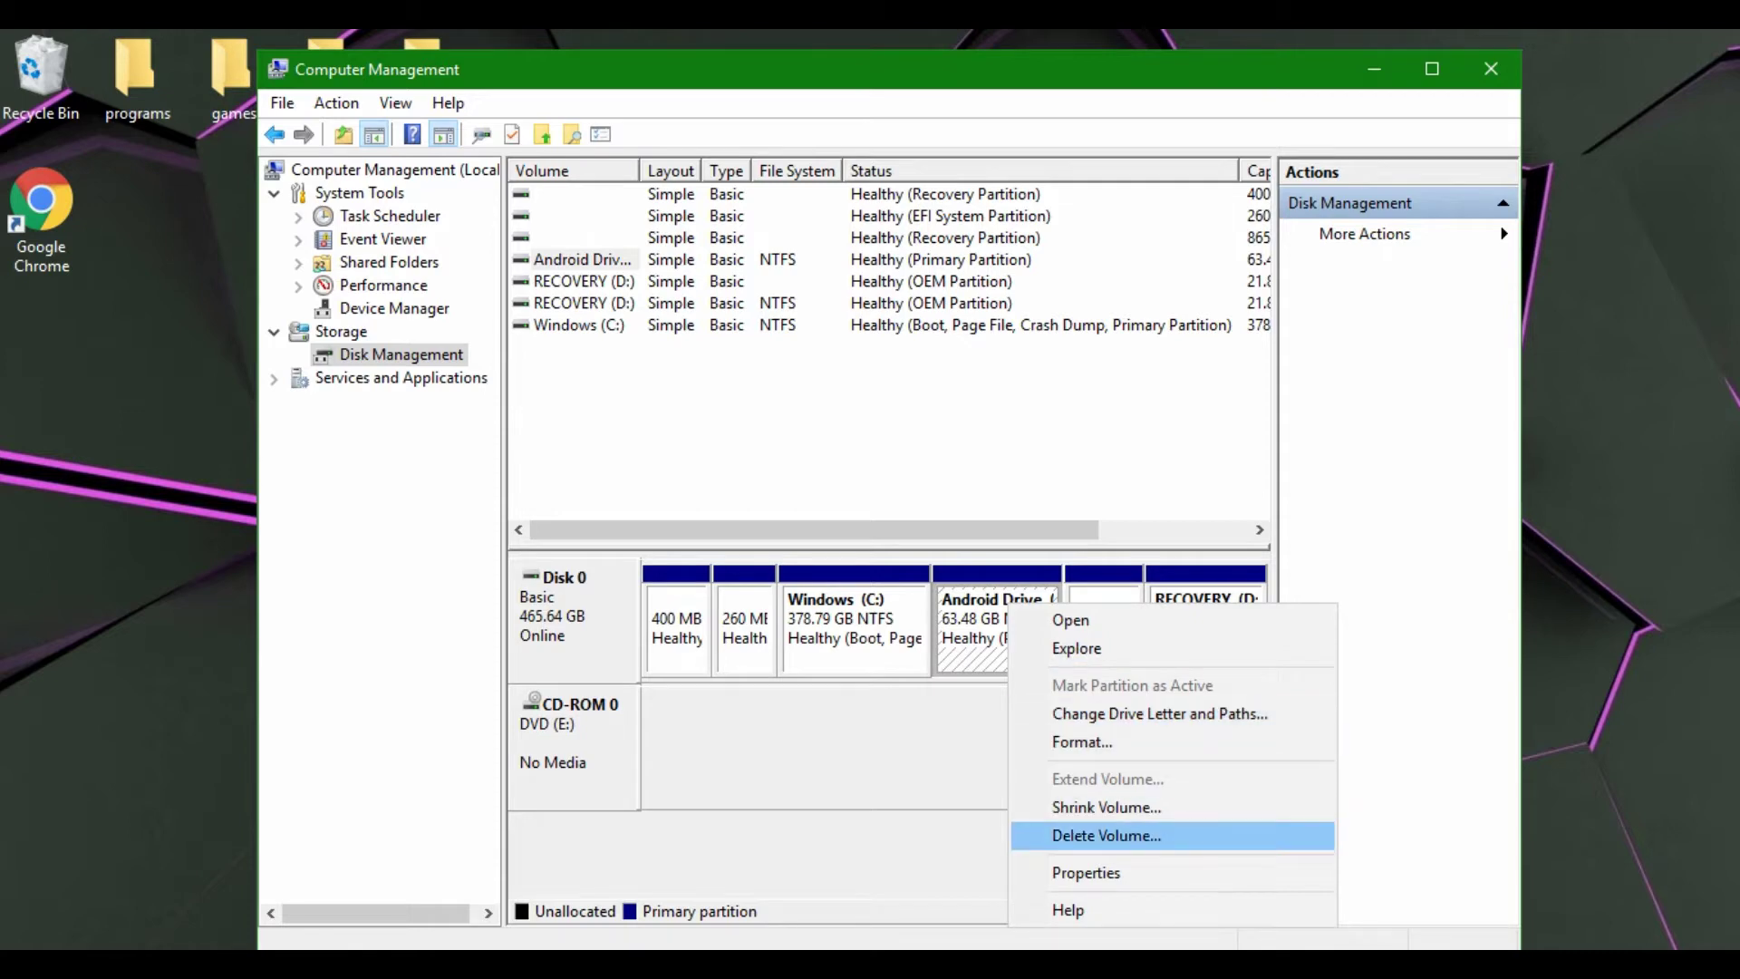
click(1107, 835)
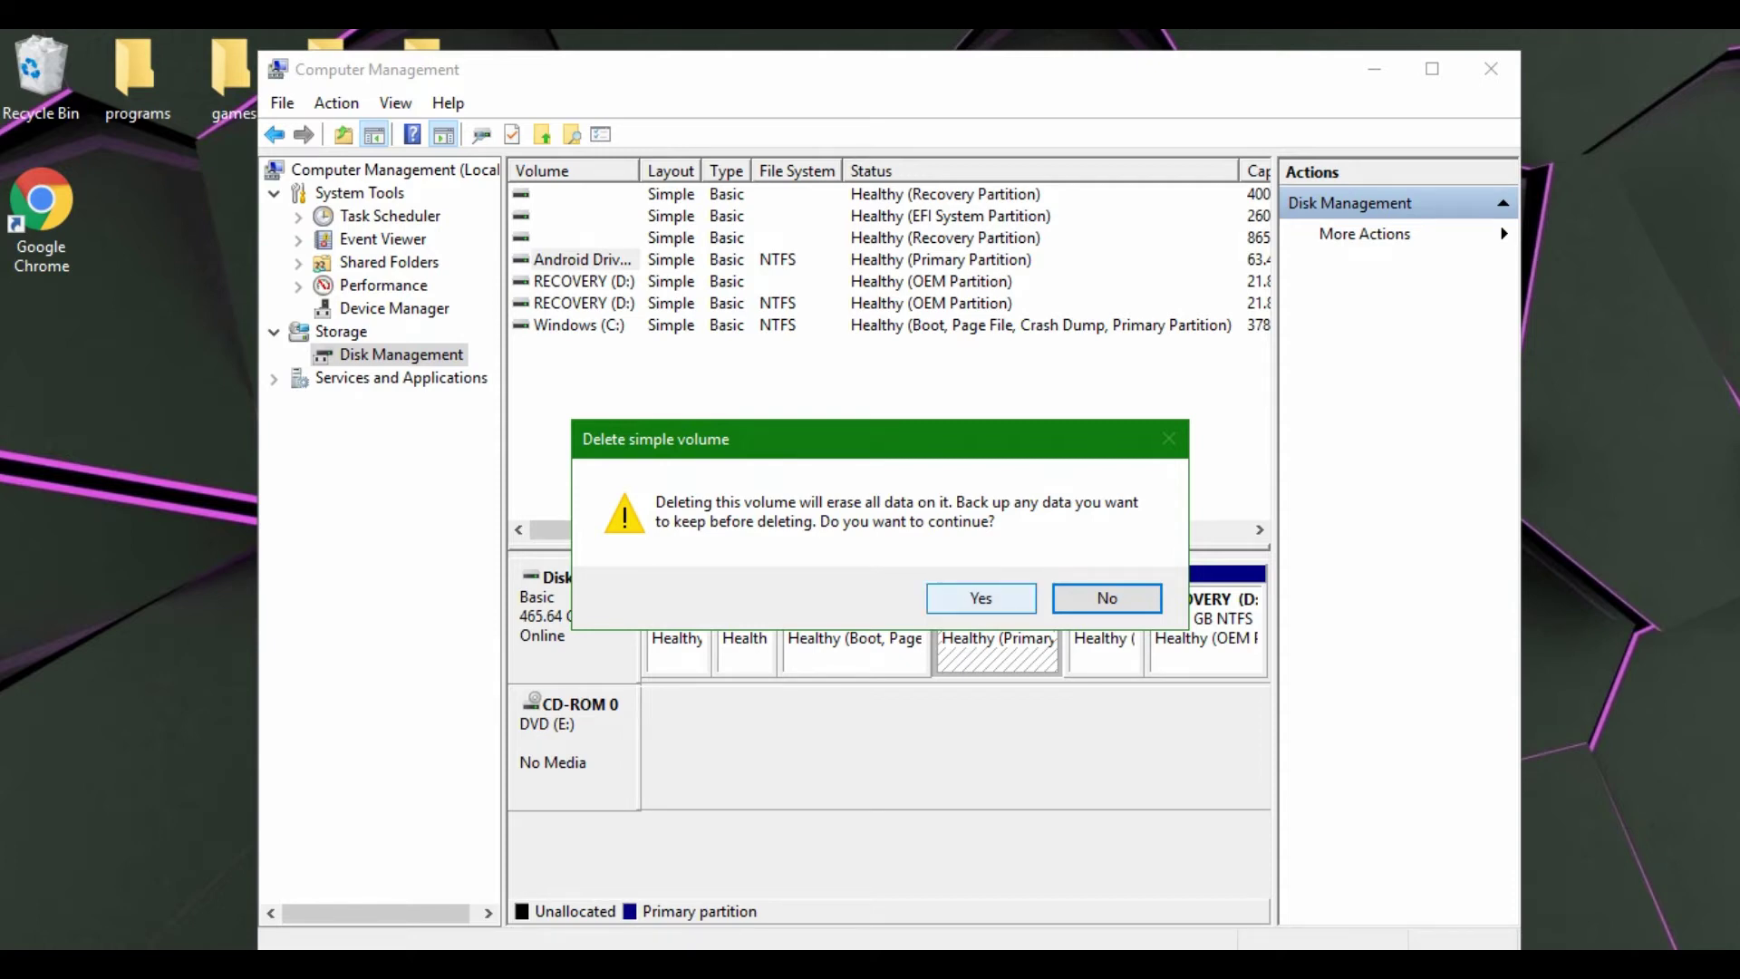
click(981, 597)
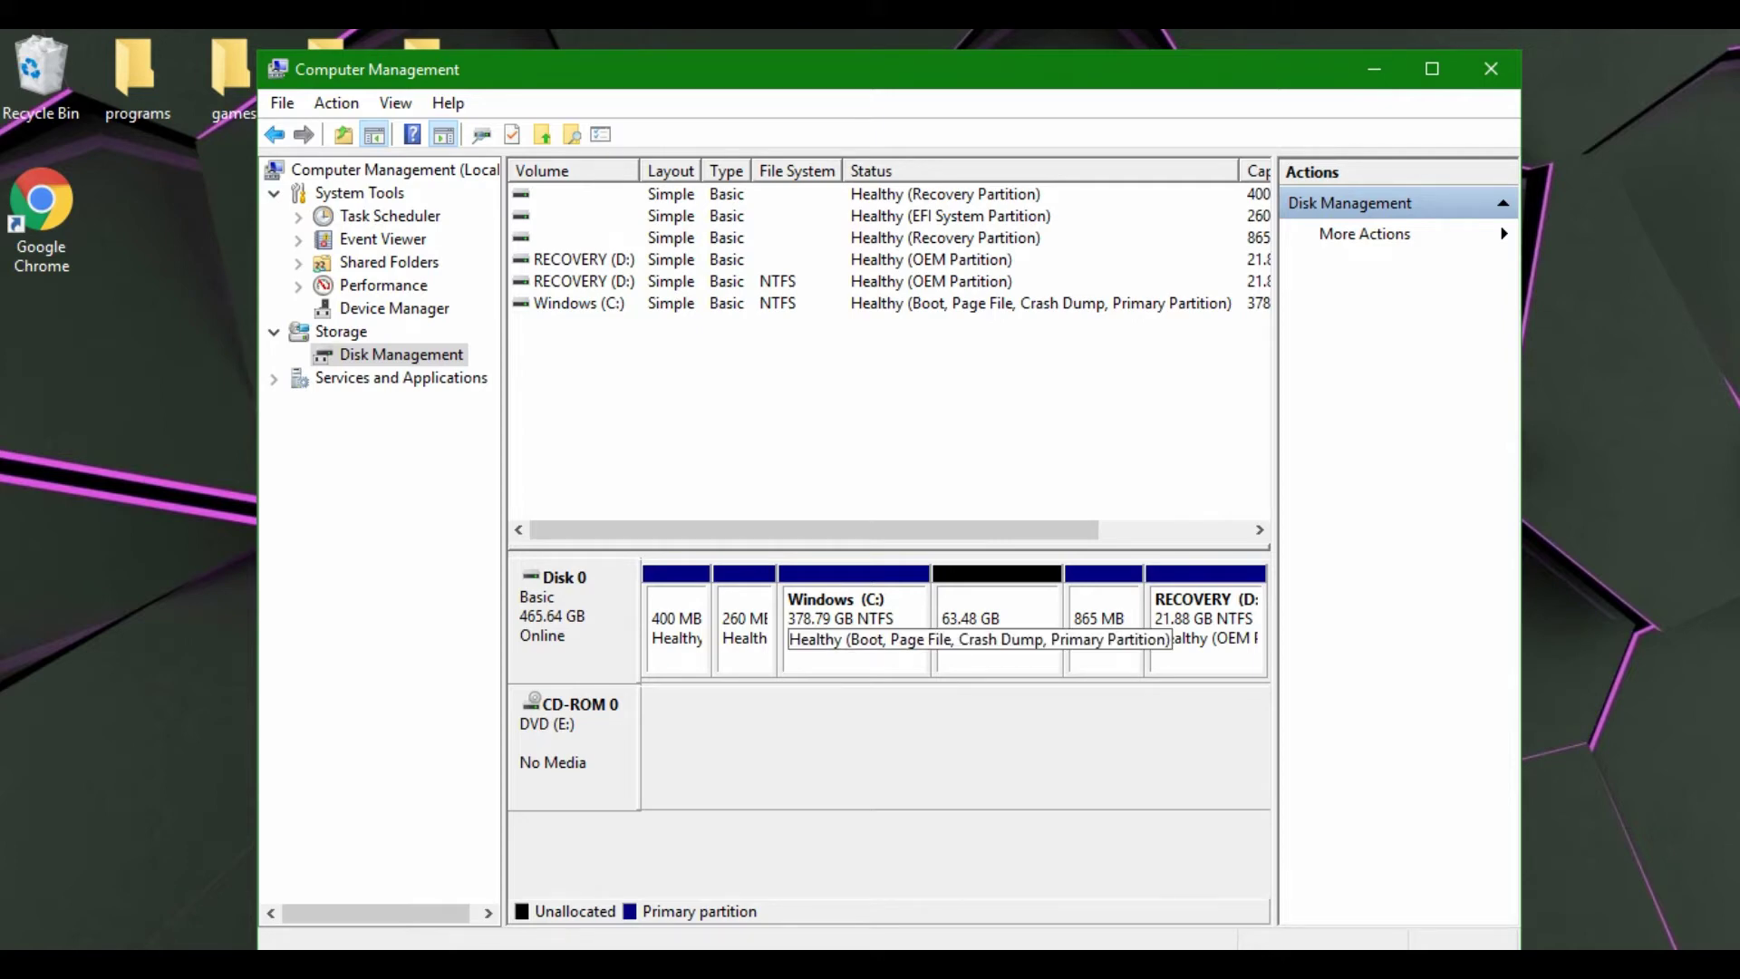
Step: Extend Windows (C:) with the 65000 MB of unallocated space from Disk 0
right_click(839, 602)
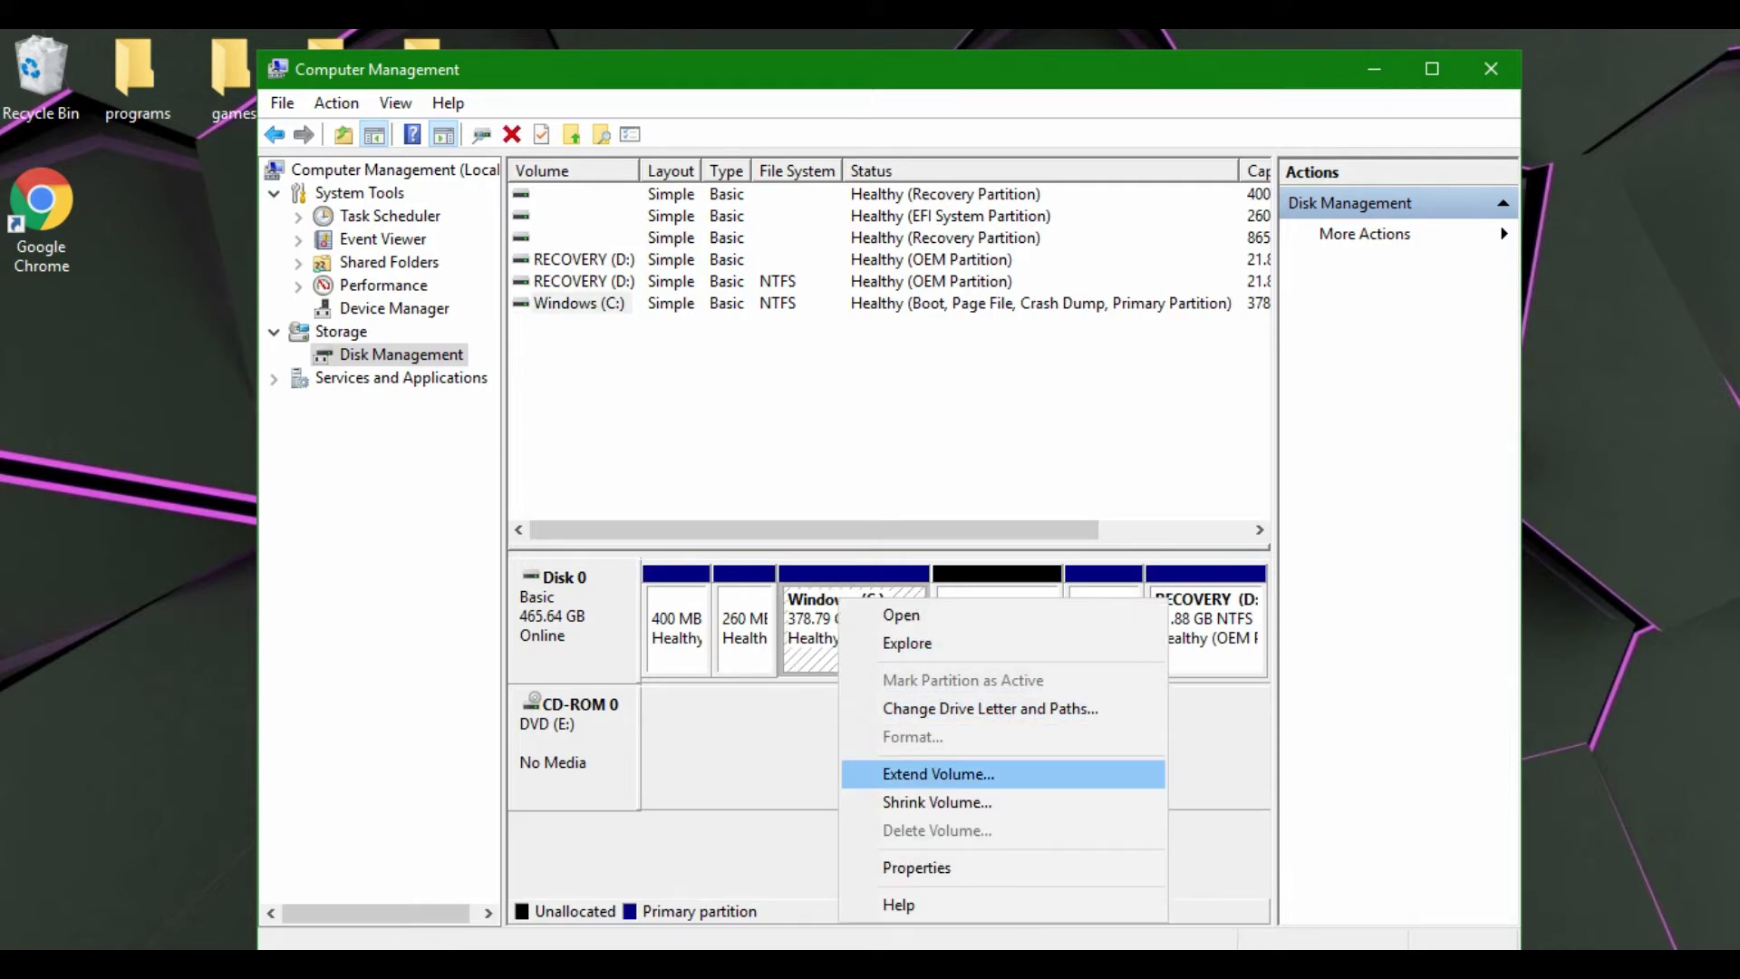
click(939, 773)
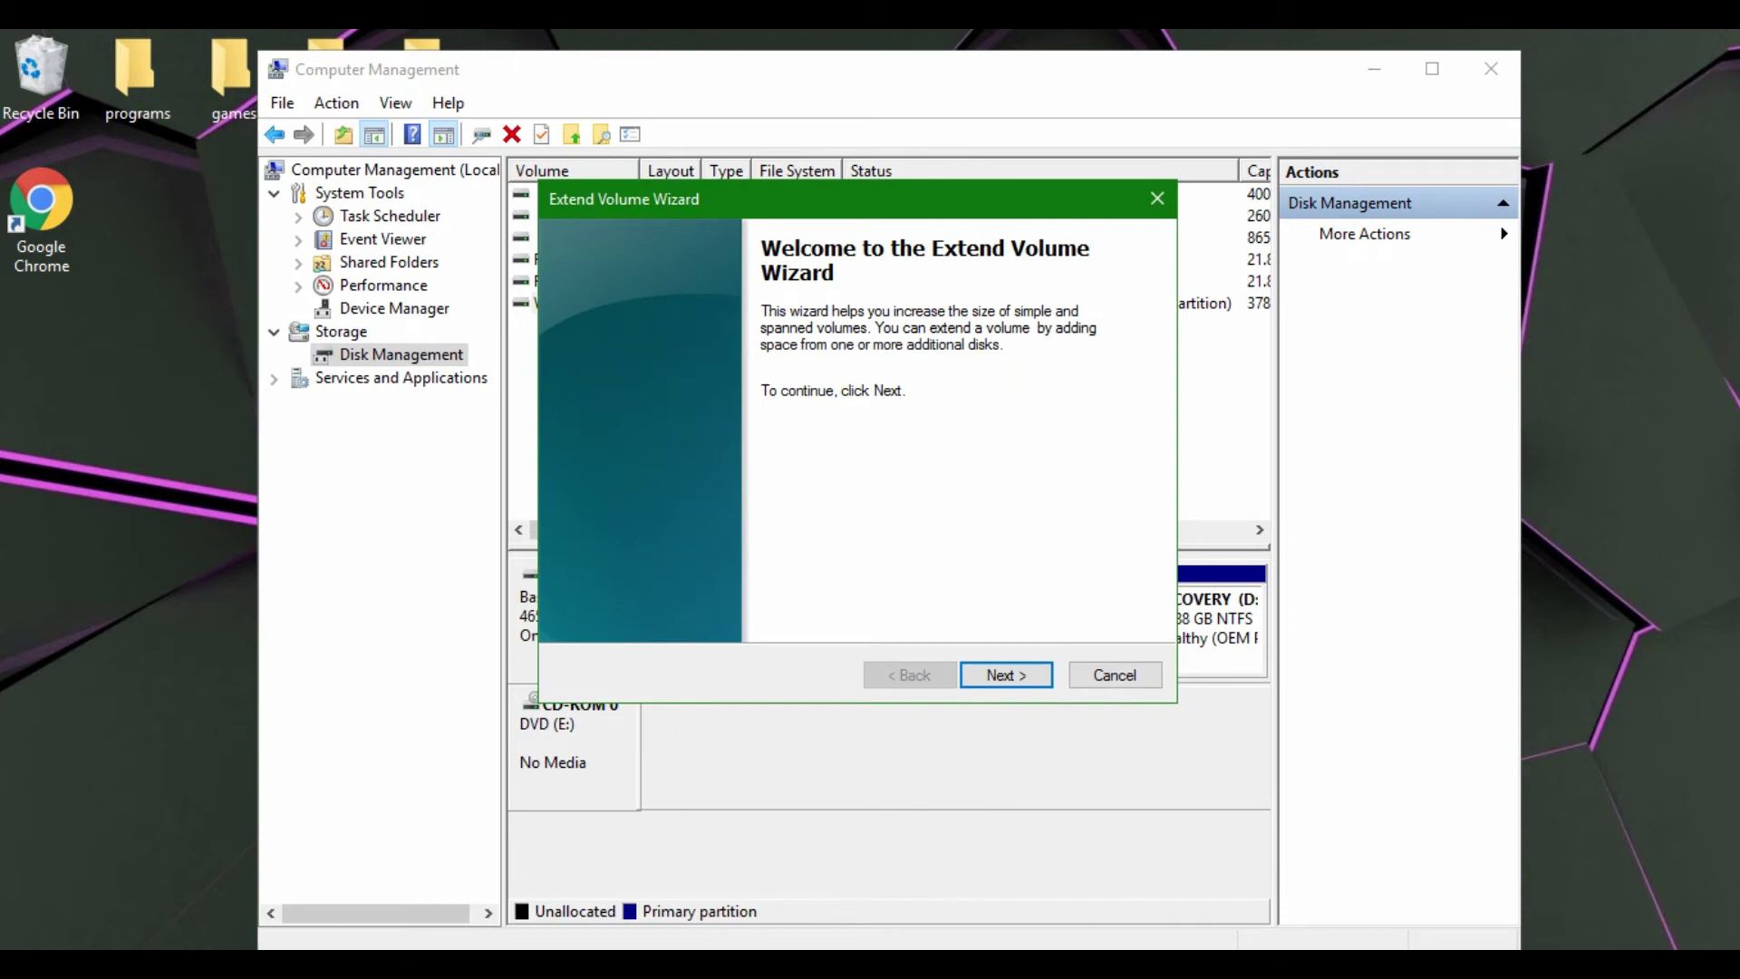
key(Return)
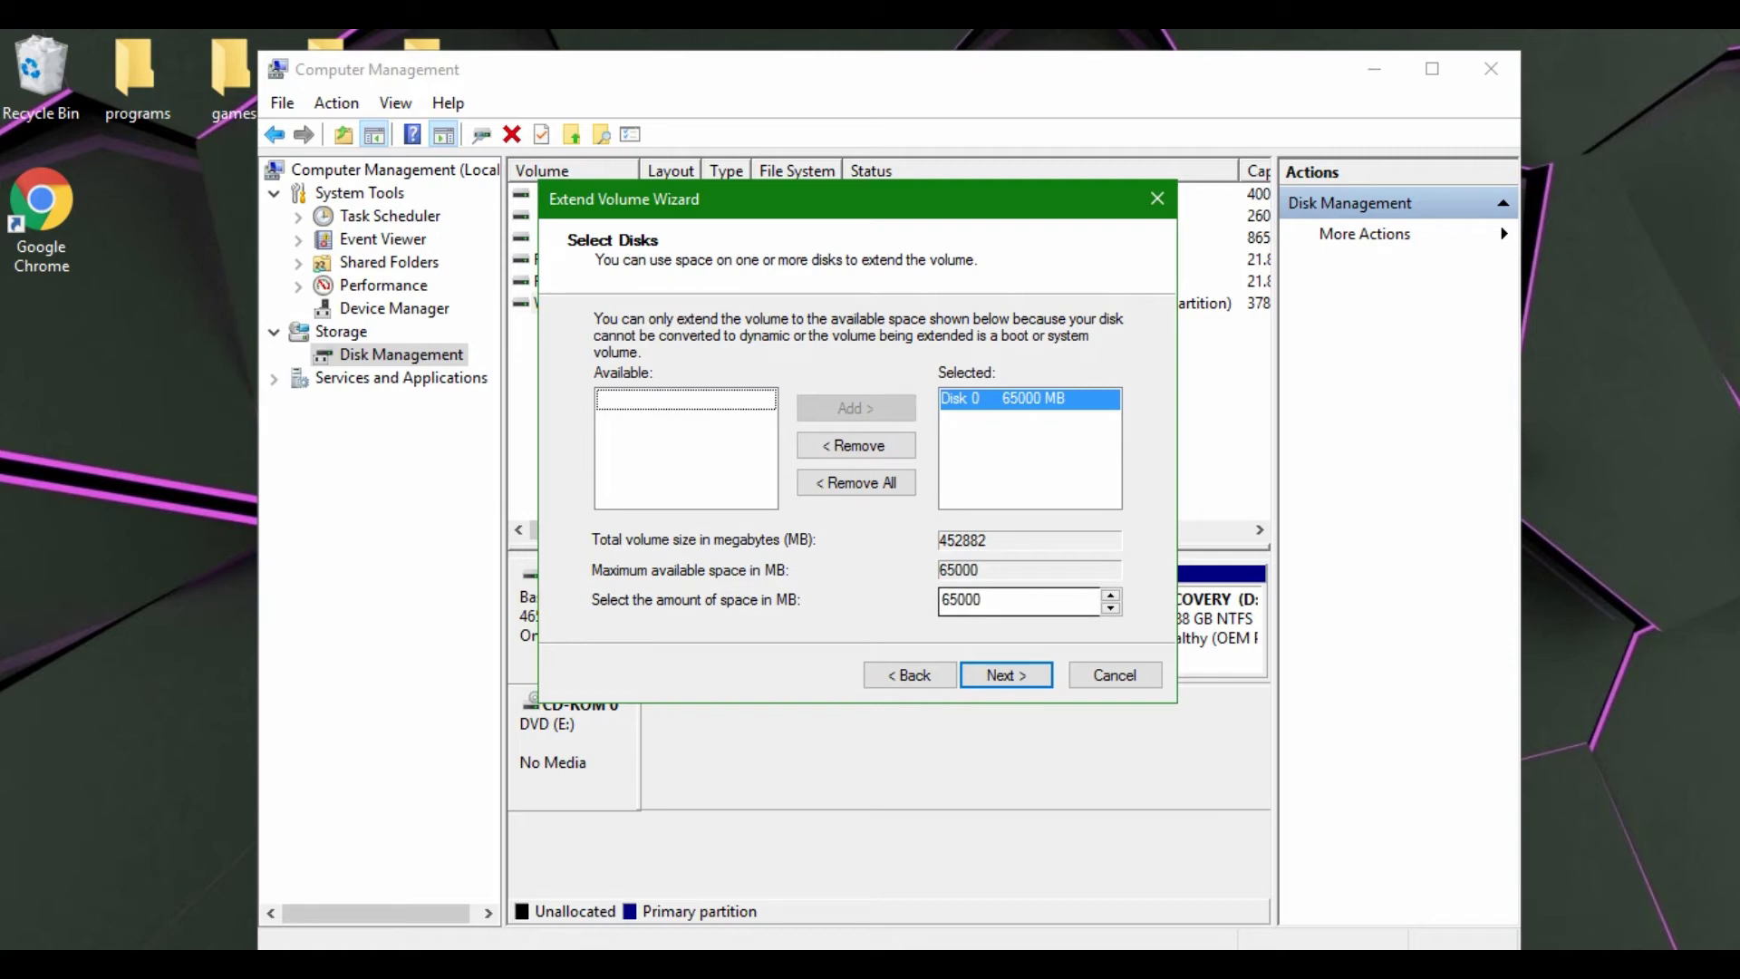
key(Return)
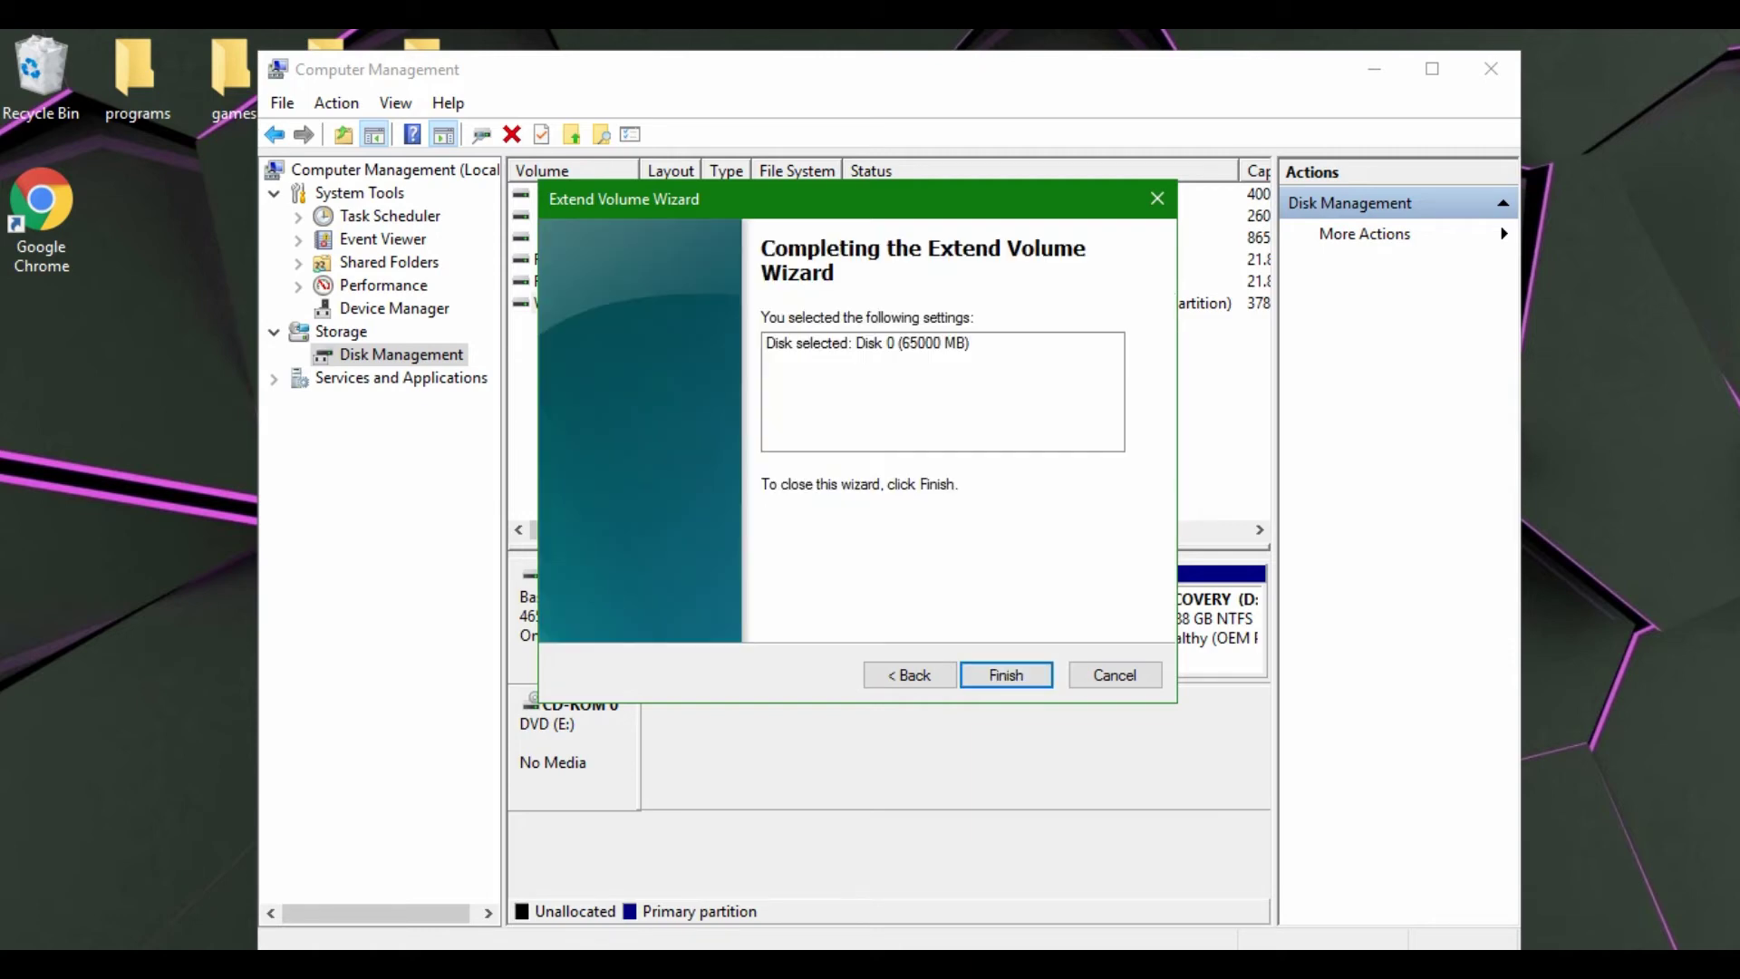
key(Return)
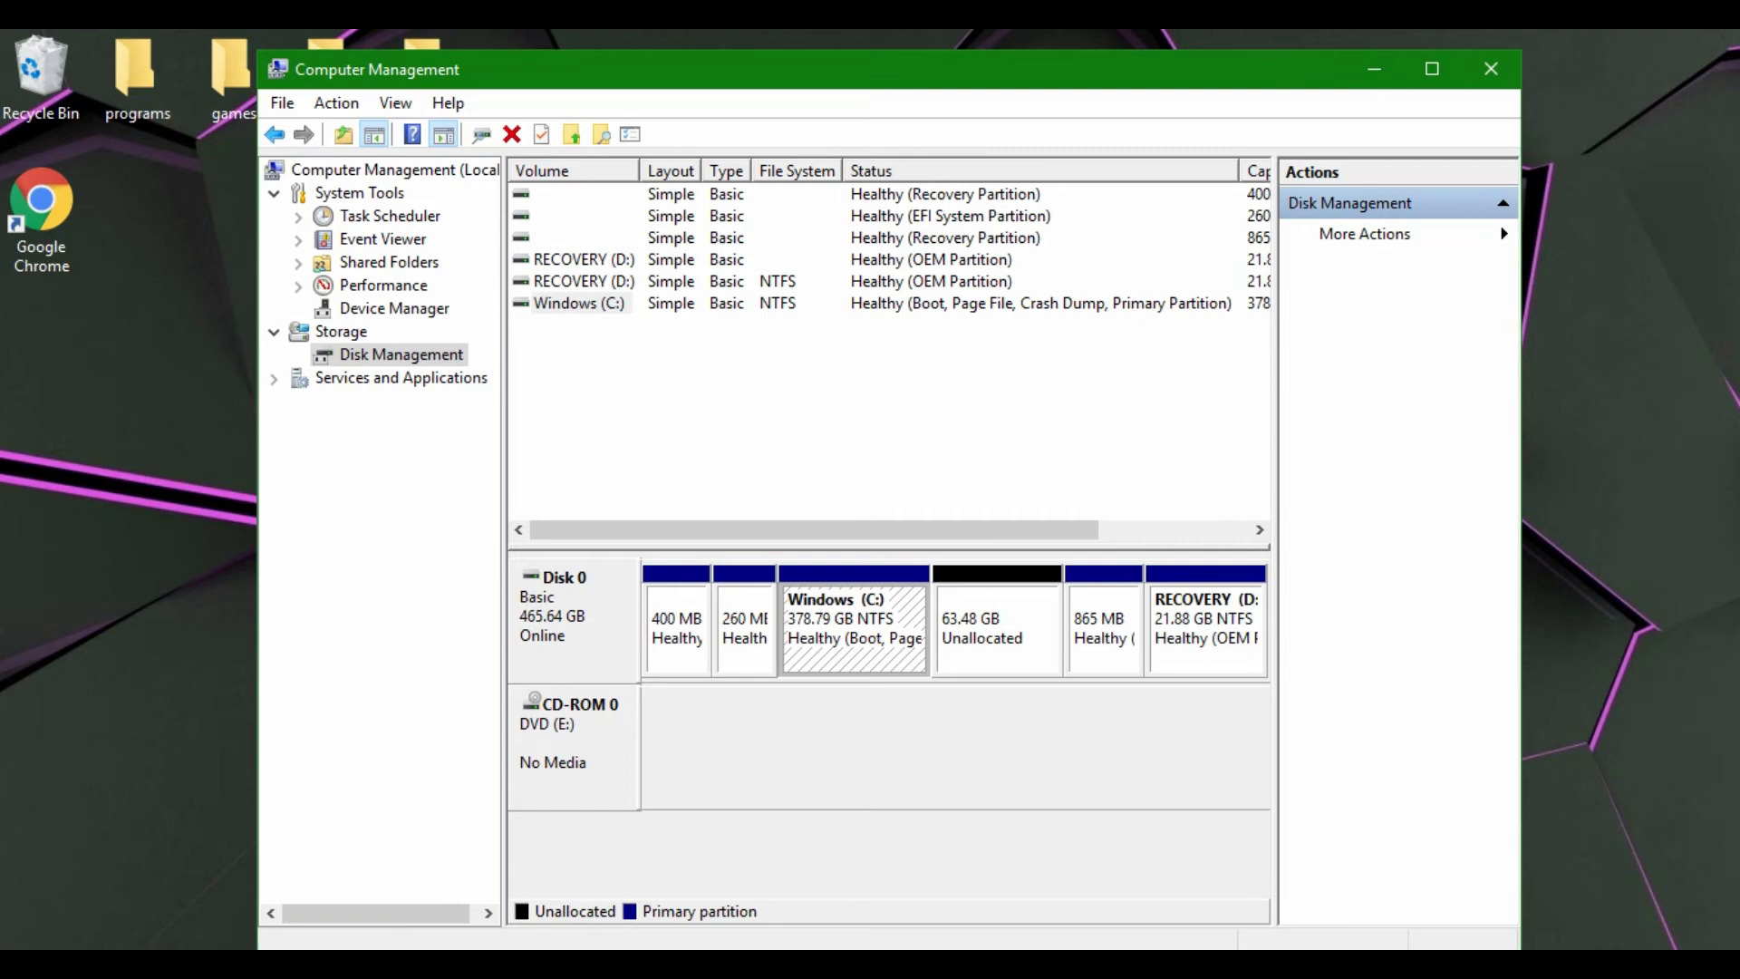